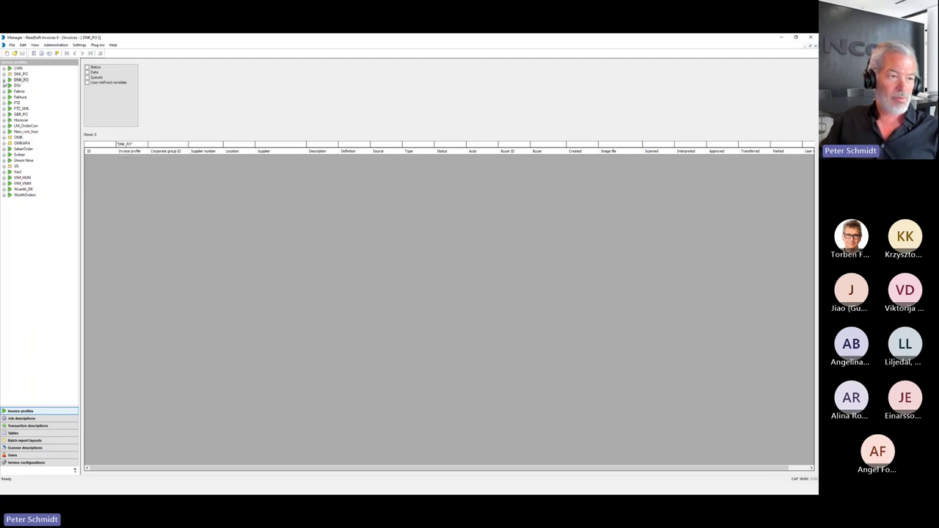
- Expand the DNK_PO invoice profile and collapse the subfolders inside it
{"action": "left_click", "coordinate": [4, 80]}
{"action": "left_click", "coordinate": [11, 92]}
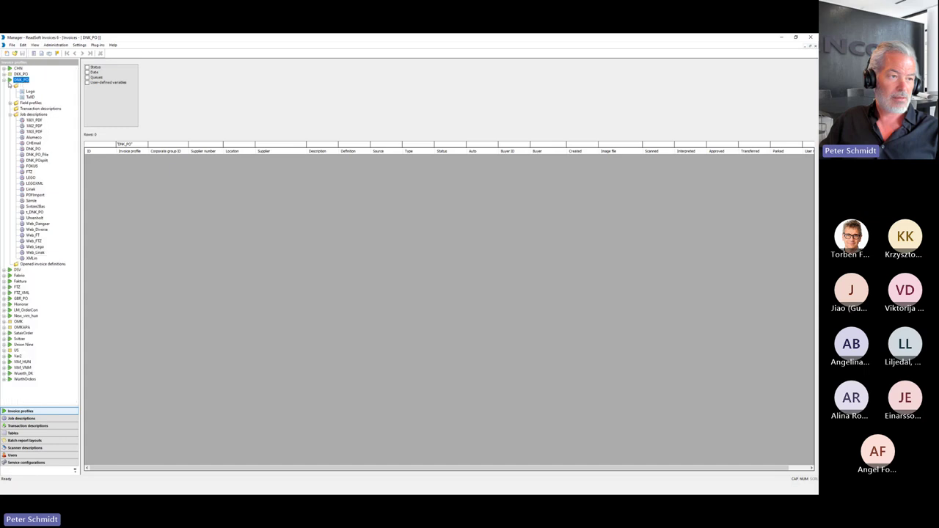
{"action": "left_click", "coordinate": [11, 86]}
{"action": "left_click", "coordinate": [10, 103]}
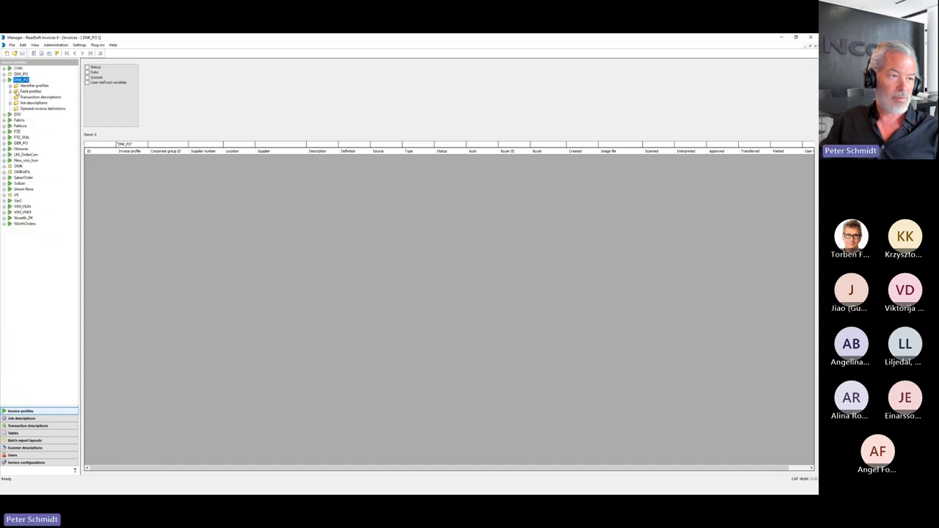
- Show the identifier profiles of DNK_PO and select the Logo profile and the one below it in turn
{"action": "left_click", "coordinate": [34, 86]}
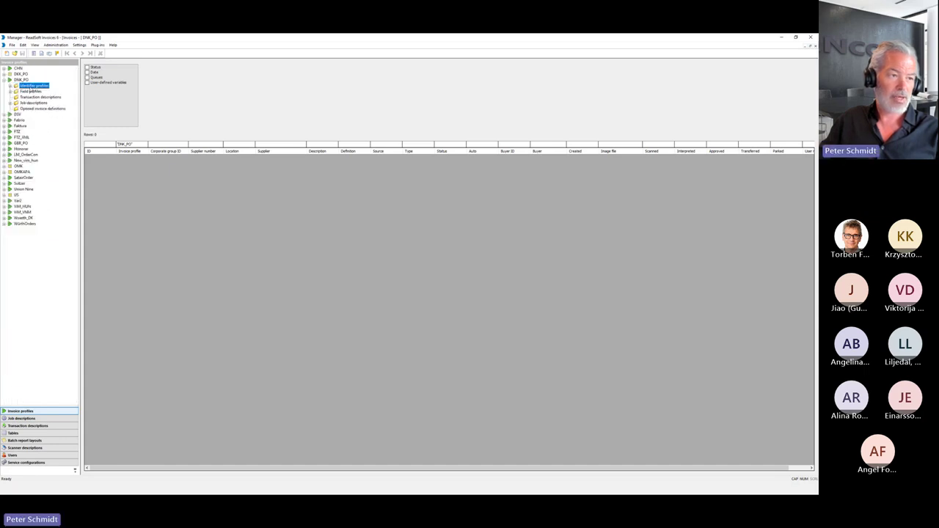
{"action": "left_click", "coordinate": [11, 86]}
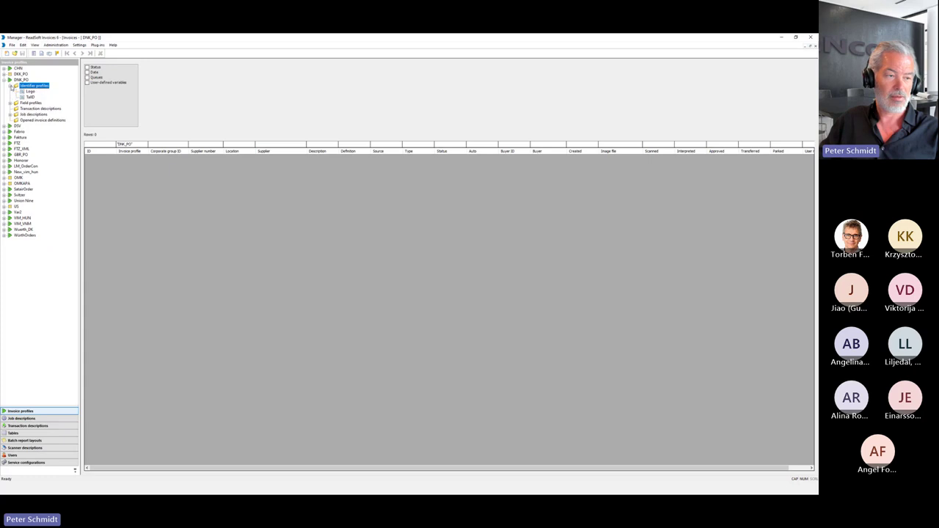
{"action": "left_click", "coordinate": [30, 92]}
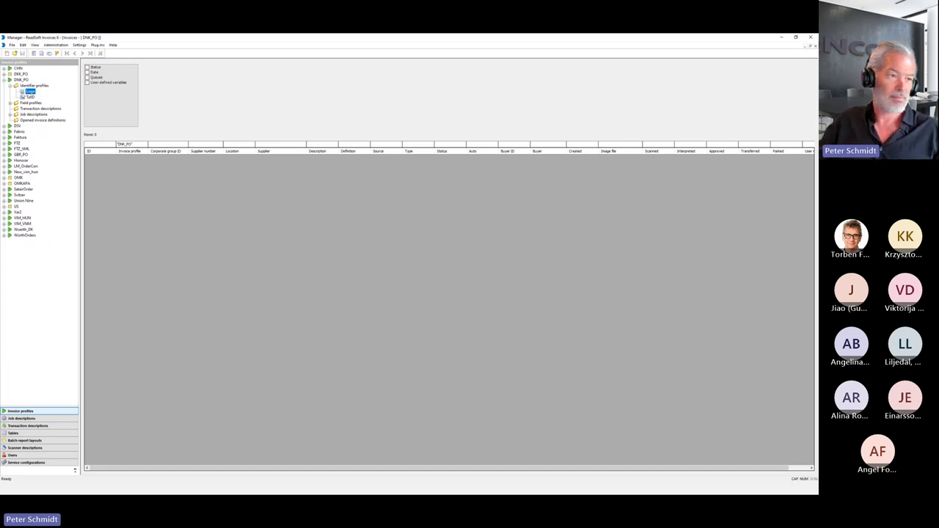
{"action": "left_click", "coordinate": [32, 98]}
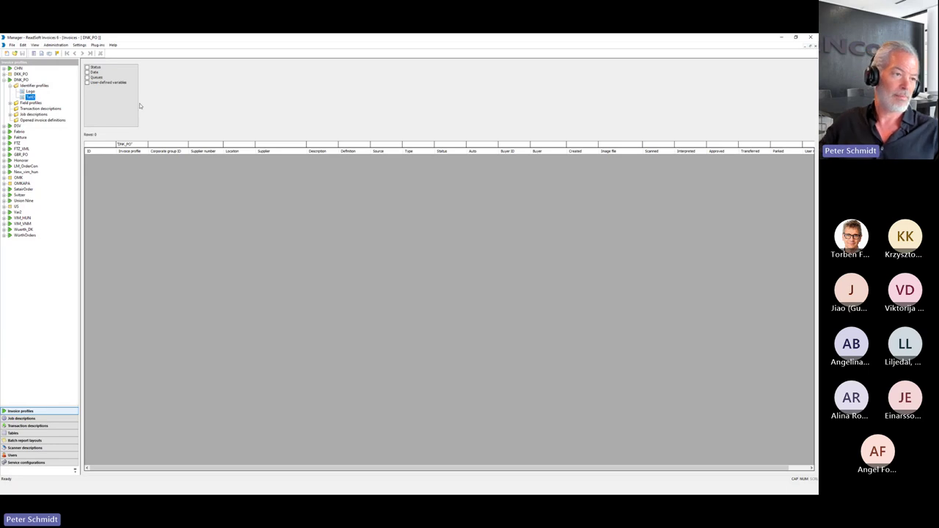
- Show the field profiles of DNK_PO and select LineItemTable
{"action": "left_click", "coordinate": [34, 104]}
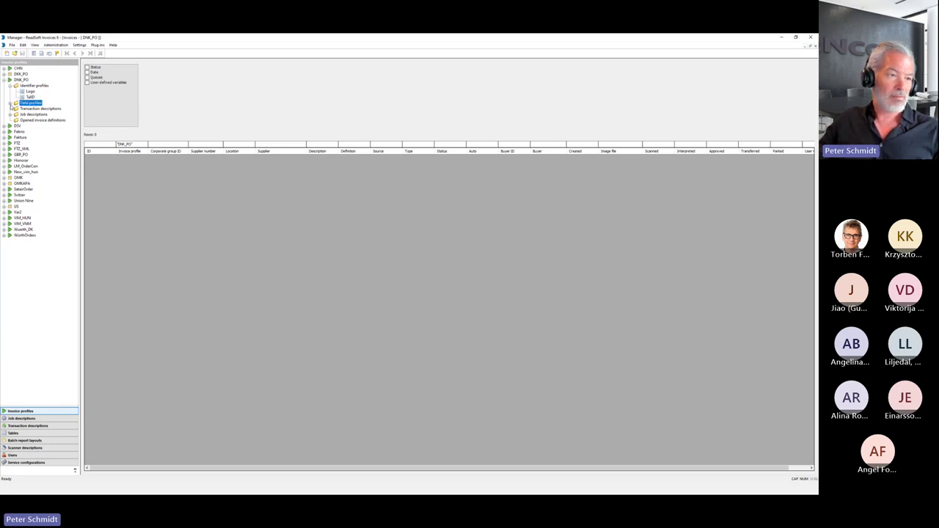
{"action": "left_click", "coordinate": [10, 103]}
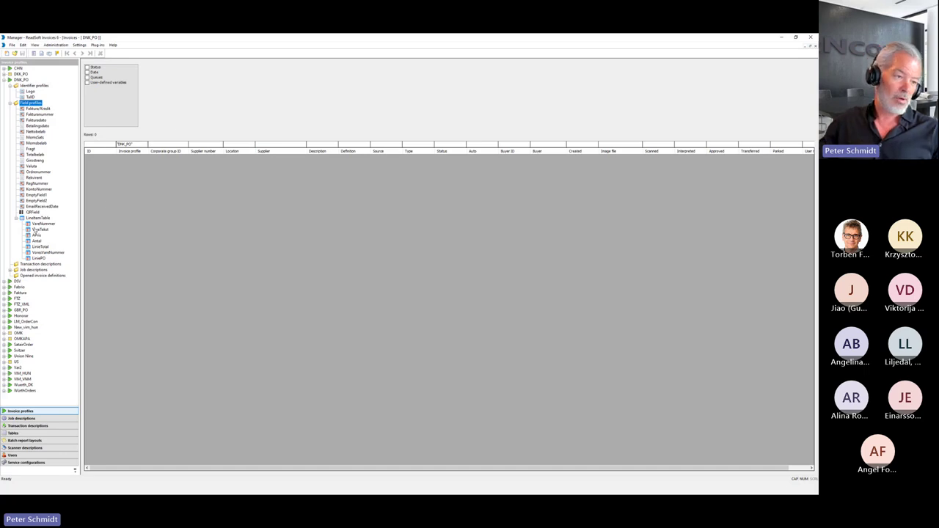
{"action": "left_click", "coordinate": [37, 219]}
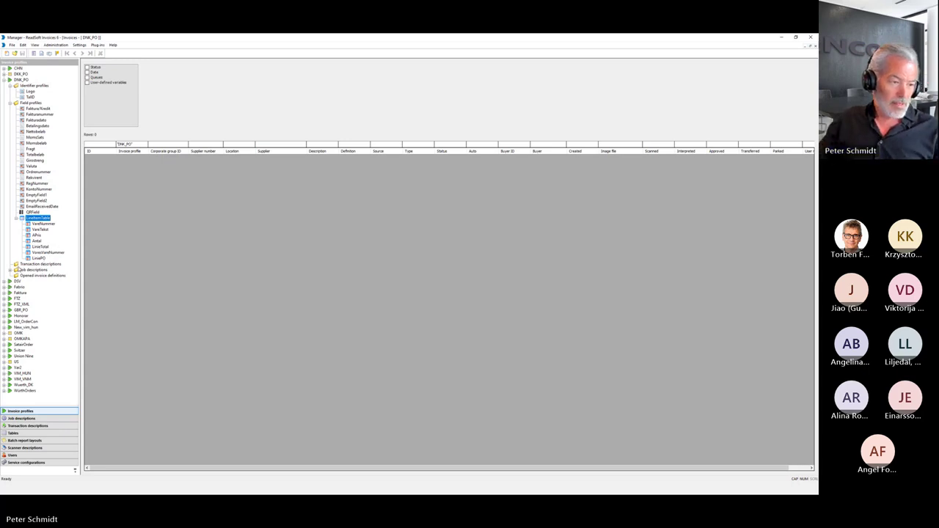
- View the job descriptions of DNK_PO, and collapse the profile's job description, field and identifier folders
{"action": "left_click", "coordinate": [25, 271]}
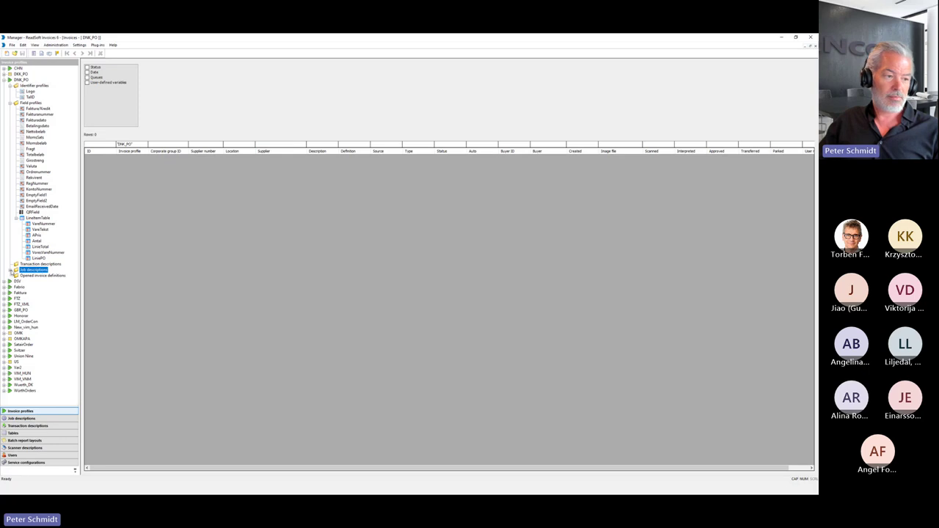
{"action": "left_click", "coordinate": [11, 270]}
{"action": "scroll", "coordinate": [77, 277], "scroll_direction": "down", "scroll_amount": 1}
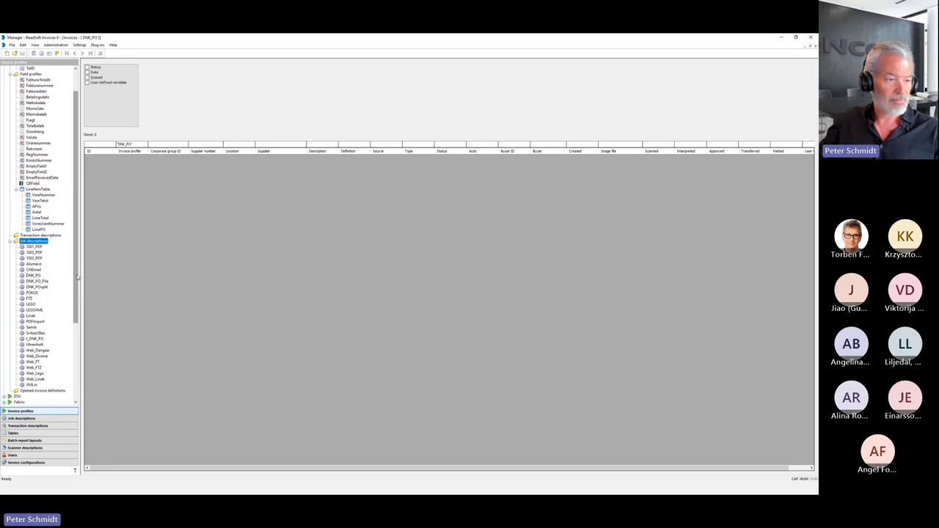
{"action": "left_click", "coordinate": [12, 241]}
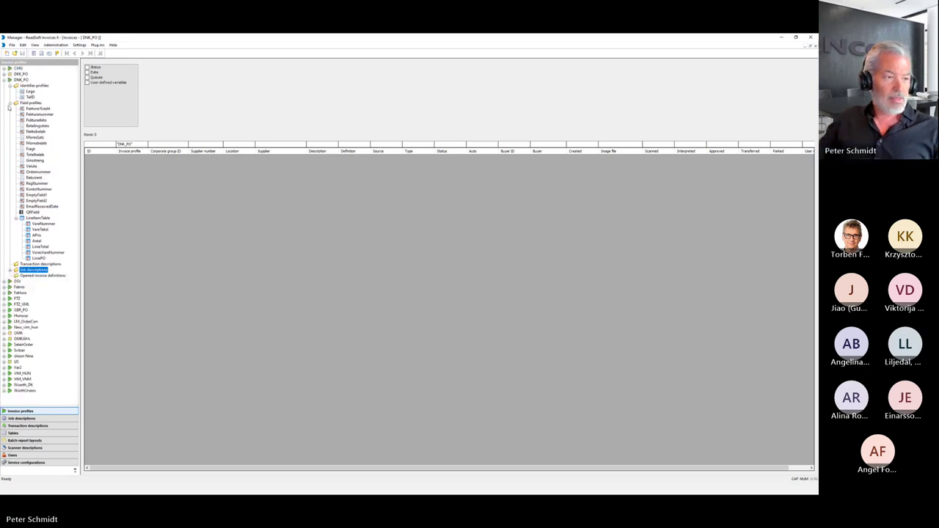
{"action": "left_click", "coordinate": [10, 102]}
{"action": "left_click", "coordinate": [10, 86]}
{"action": "left_click", "coordinate": [184, 224]}
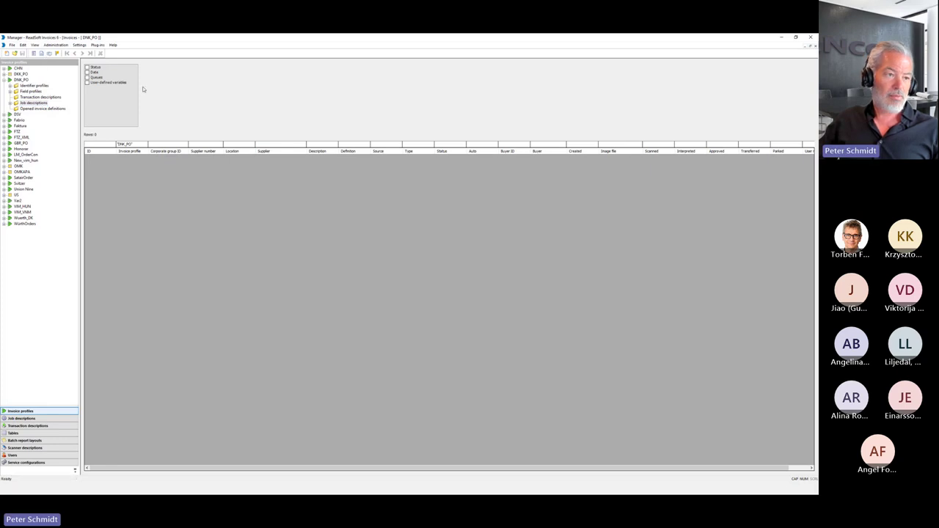
- List all invoices, and check the available actions for the fourth entry in the list of all invoice definitions
{"action": "left_click", "coordinate": [42, 55]}
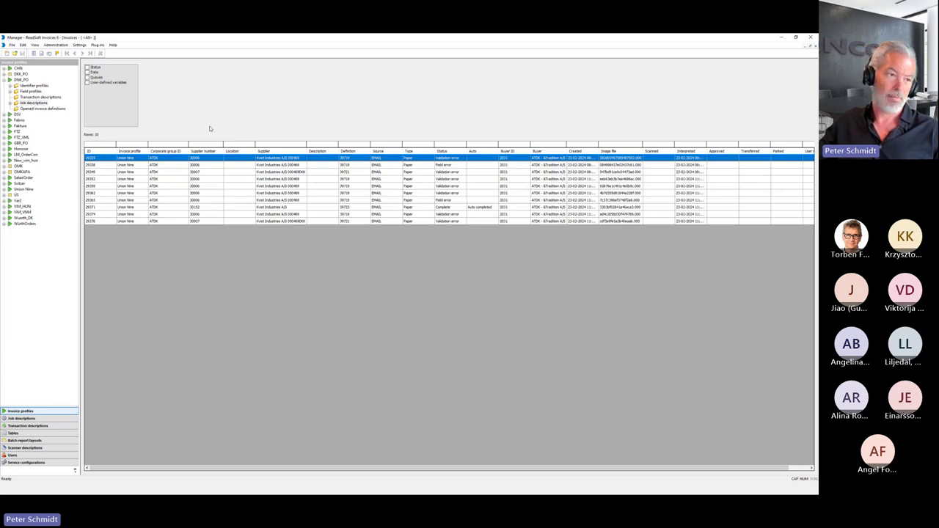
{"action": "left_click", "coordinate": [34, 53]}
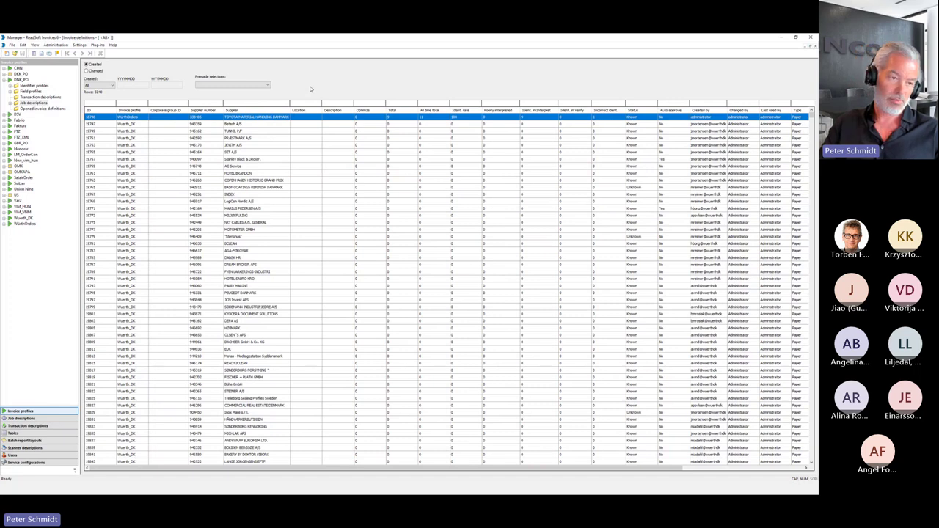
{"action": "left_click", "coordinate": [314, 140]}
{"action": "right_click", "coordinate": [314, 140]}
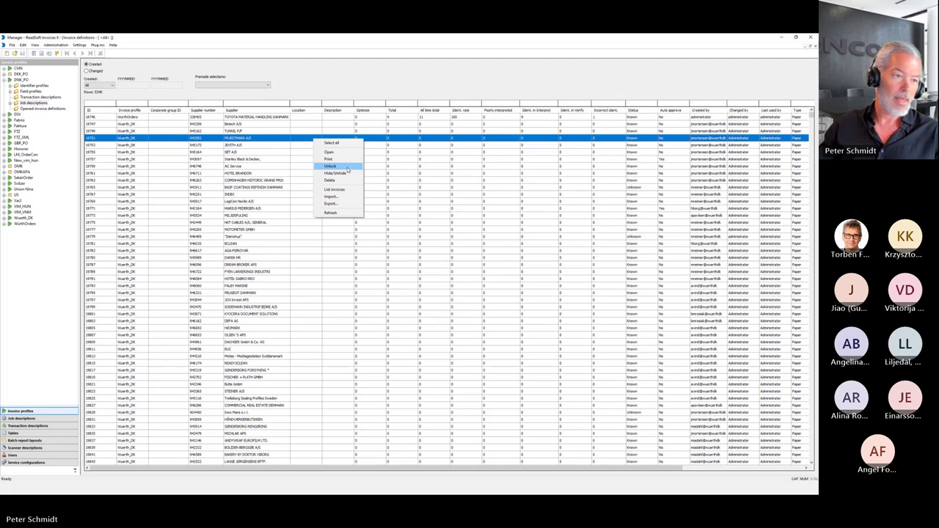
{"action": "left_click", "coordinate": [343, 79]}
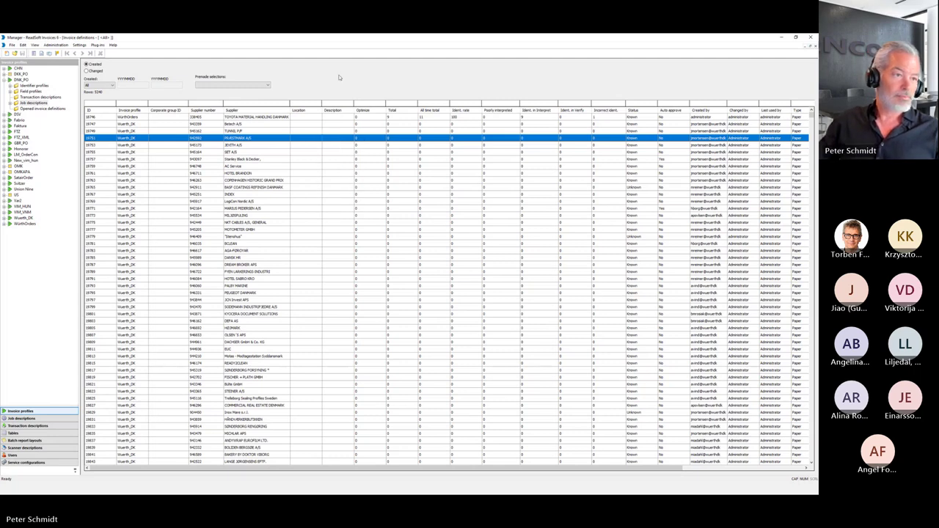
- Review the clean-up options of a new database maintenance plan, and leave maintenance without creating the plan
{"action": "left_click", "coordinate": [55, 45]}
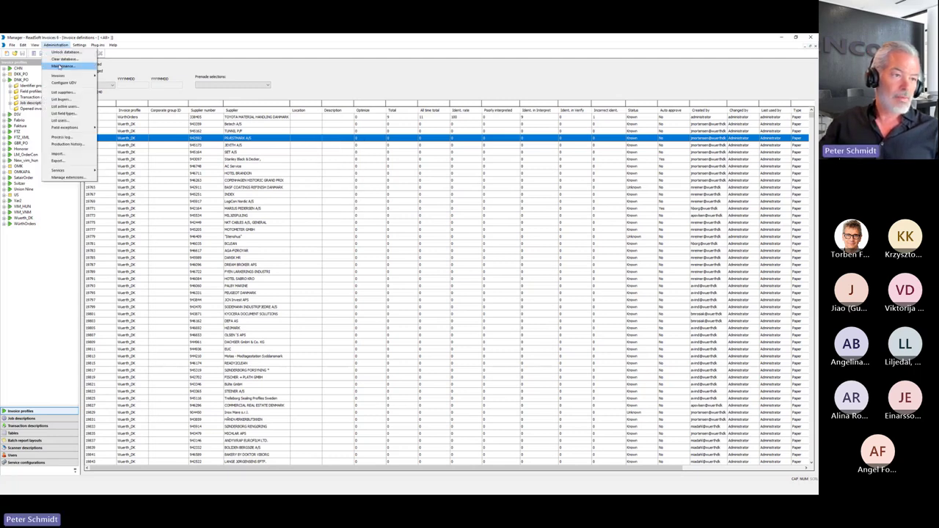
{"action": "left_click", "coordinate": [64, 66]}
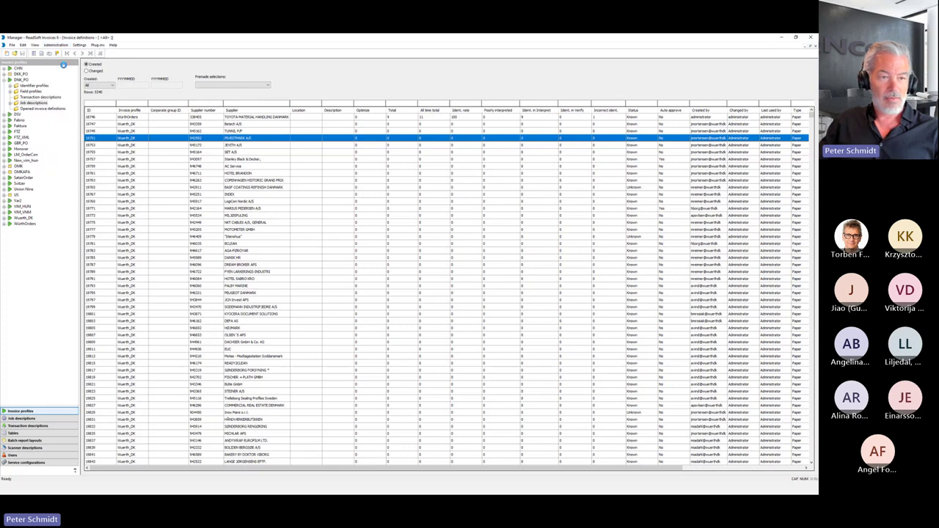
{"action": "left_click_drag", "start_coordinate": [407, 200], "coordinate": [399, 197]}
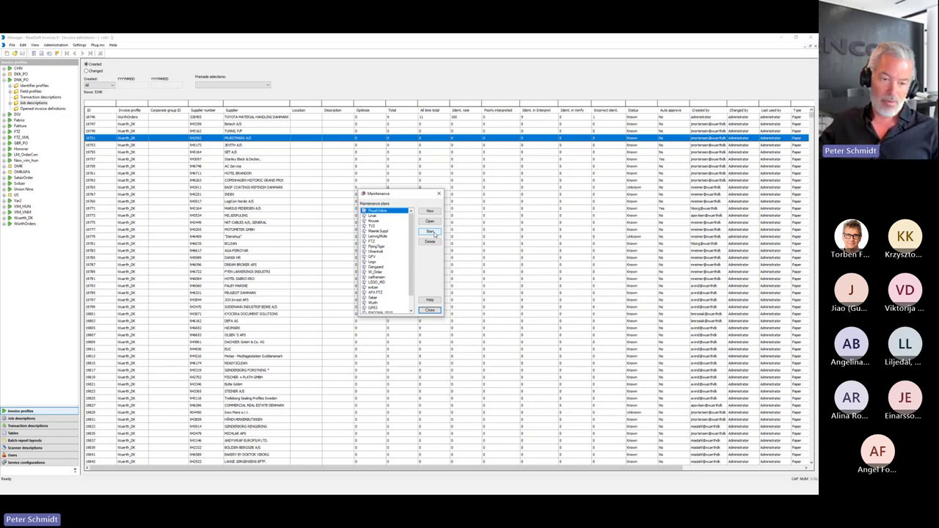
{"action": "left_click", "coordinate": [430, 211]}
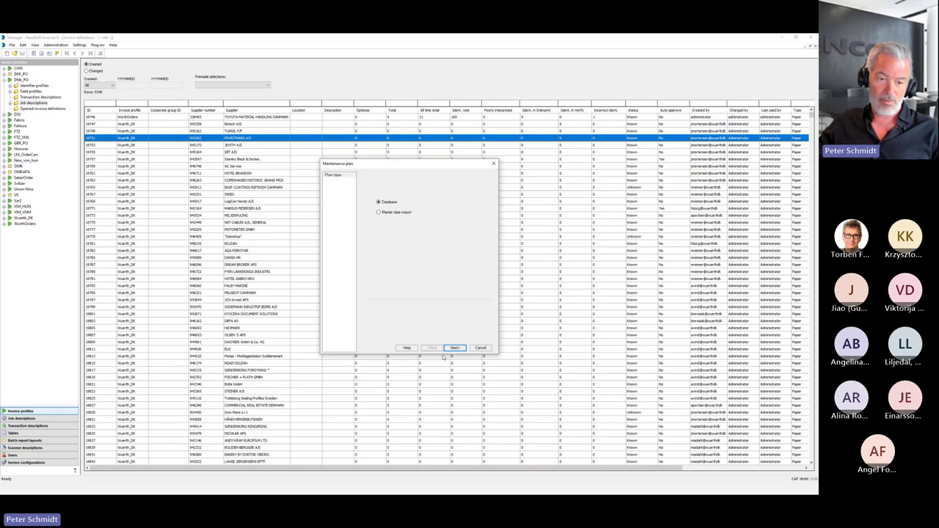
{"action": "left_click", "coordinate": [455, 349]}
{"action": "left_click", "coordinate": [455, 348]}
{"action": "left_click", "coordinate": [455, 348]}
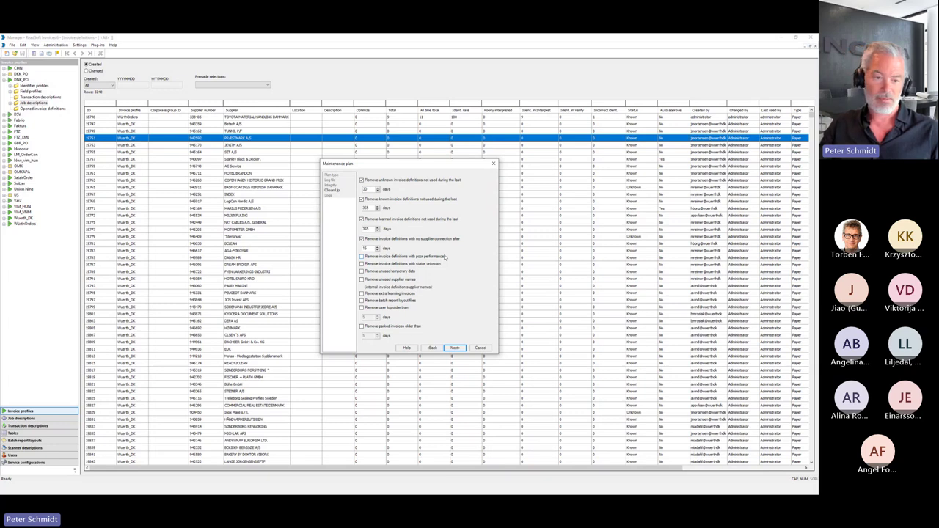
{"action": "left_click", "coordinate": [480, 348]}
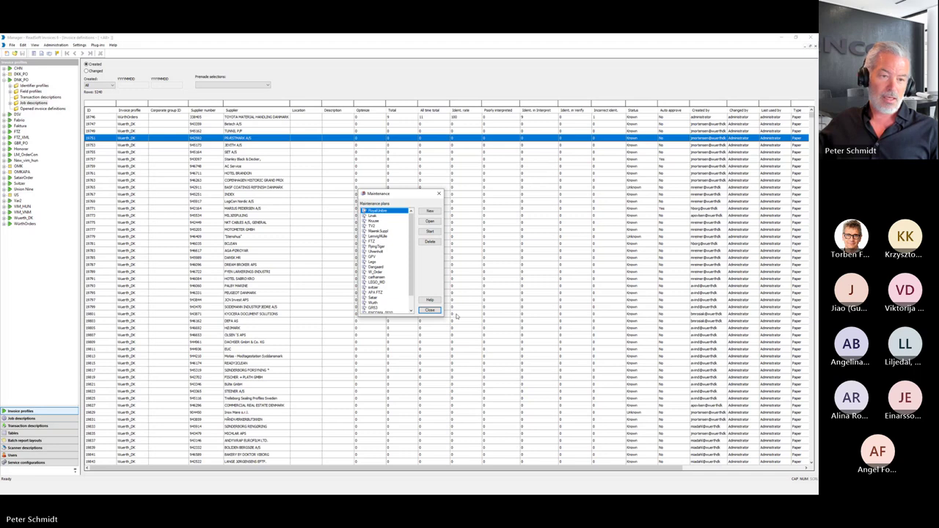
{"action": "left_click", "coordinate": [429, 310]}
- Open the process log and view the processing details of a Broadway Precision Technology Limited invoice
{"action": "left_click", "coordinate": [79, 44]}
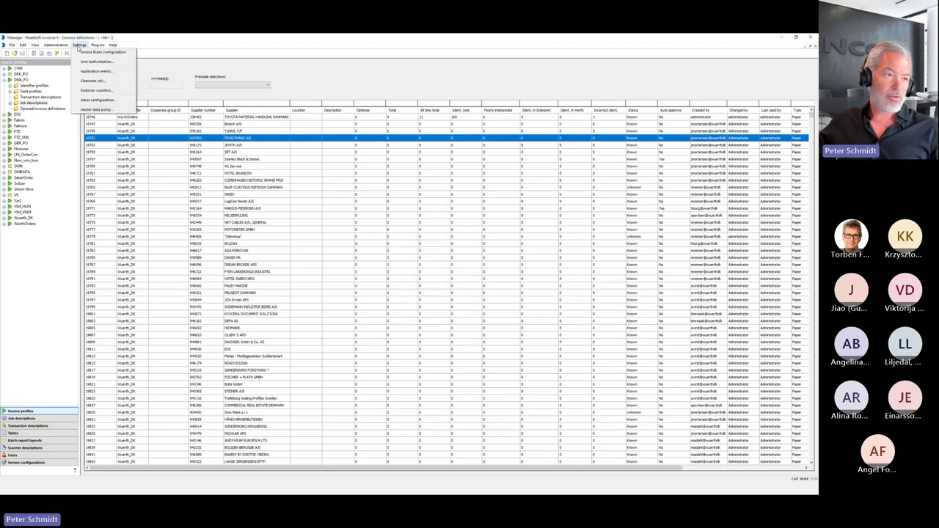
{"action": "left_click", "coordinate": [55, 44]}
{"action": "left_click", "coordinate": [62, 137]}
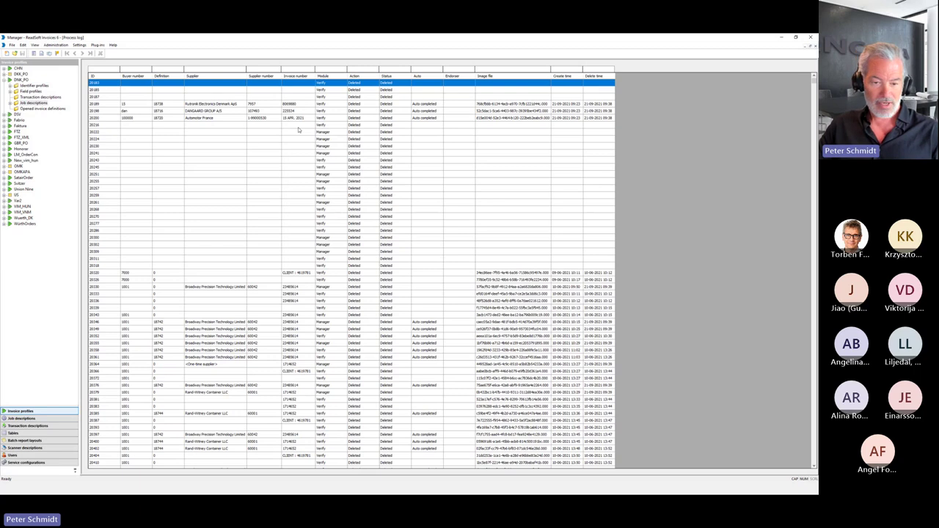
{"action": "double_click", "coordinate": [331, 331]}
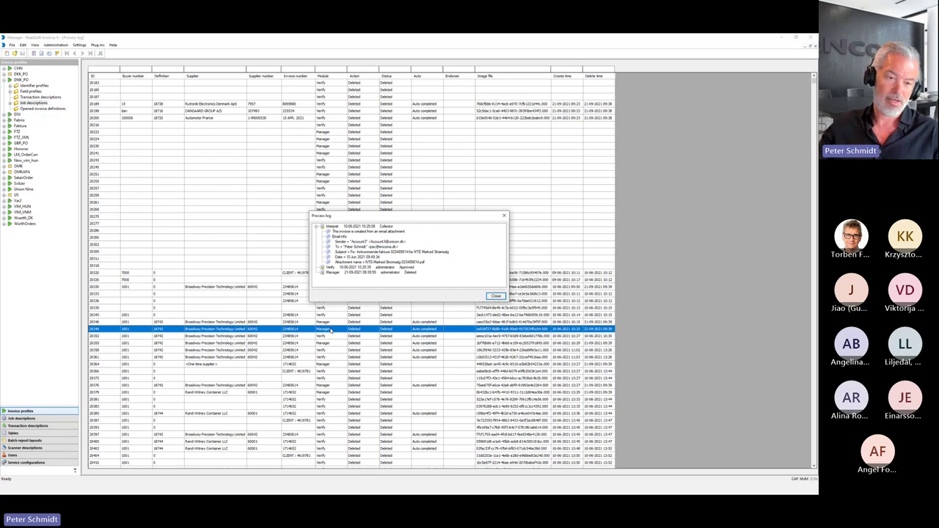
{"action": "left_click", "coordinate": [495, 296]}
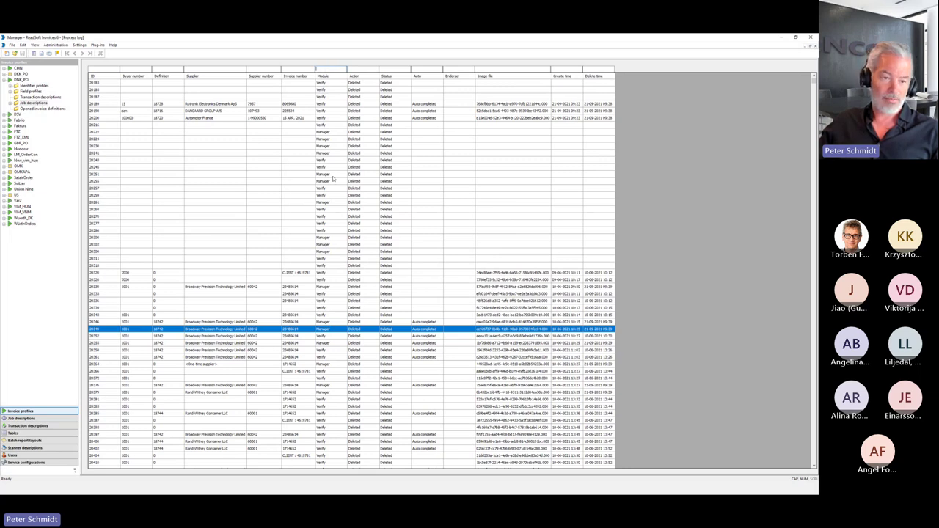
- Filter the process log's Module column by TR and open the details of the first entry
{"action": "type", "text": "r"}
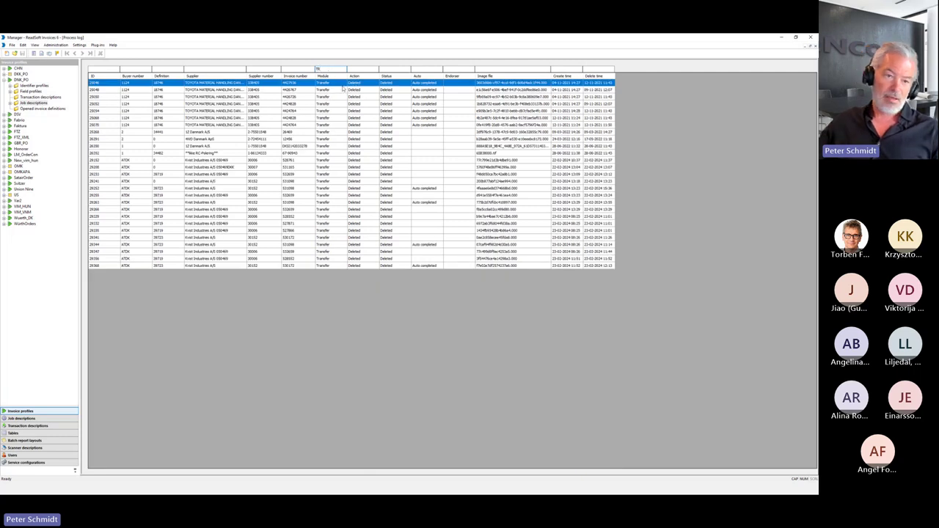
{"action": "double_click", "coordinate": [334, 86]}
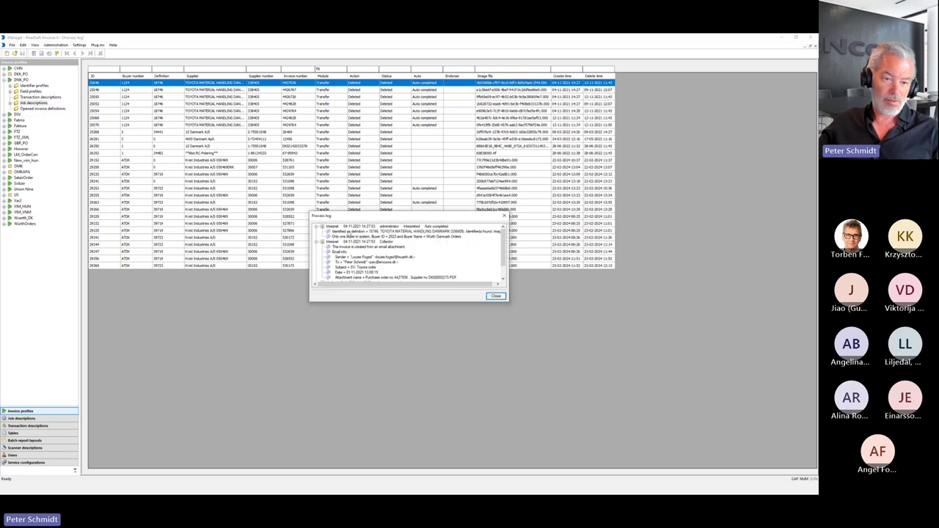
- Go through the first log entry's details, from interpretation and e-mail information to verification and transfer, and close them
{"action": "left_click", "coordinate": [353, 227]}
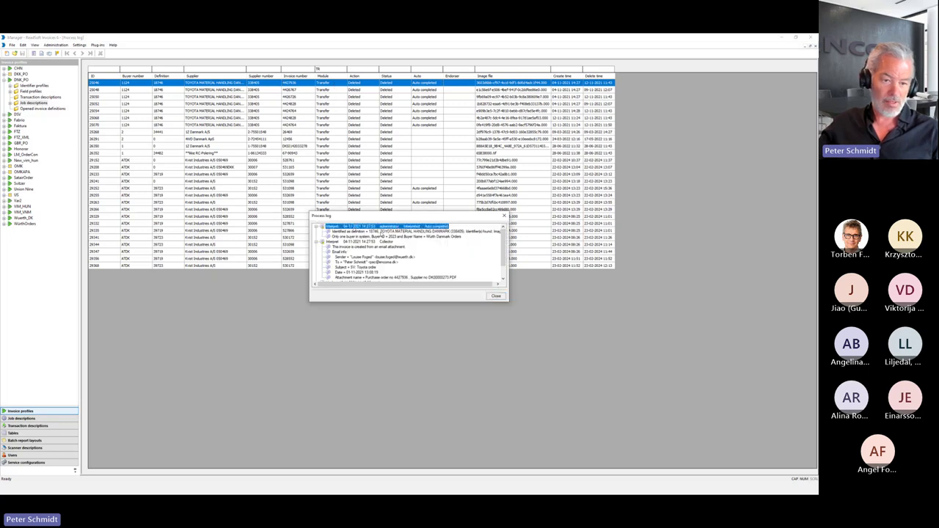
{"action": "left_click", "coordinate": [387, 236]}
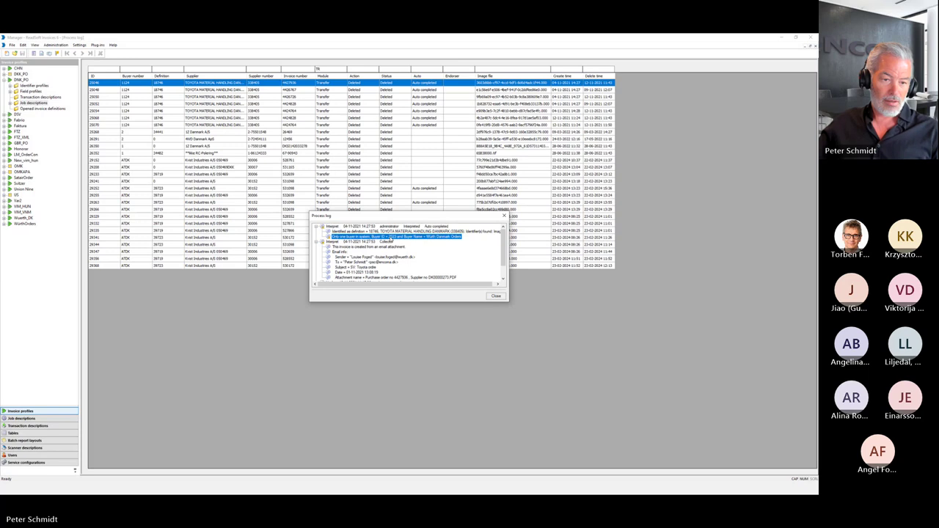
{"action": "left_click", "coordinate": [371, 257]}
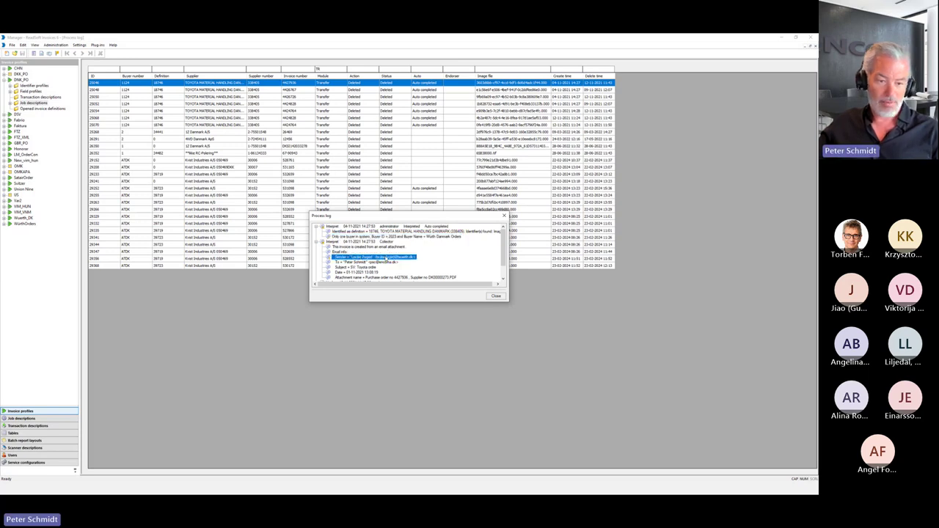
{"action": "left_click", "coordinate": [384, 262]}
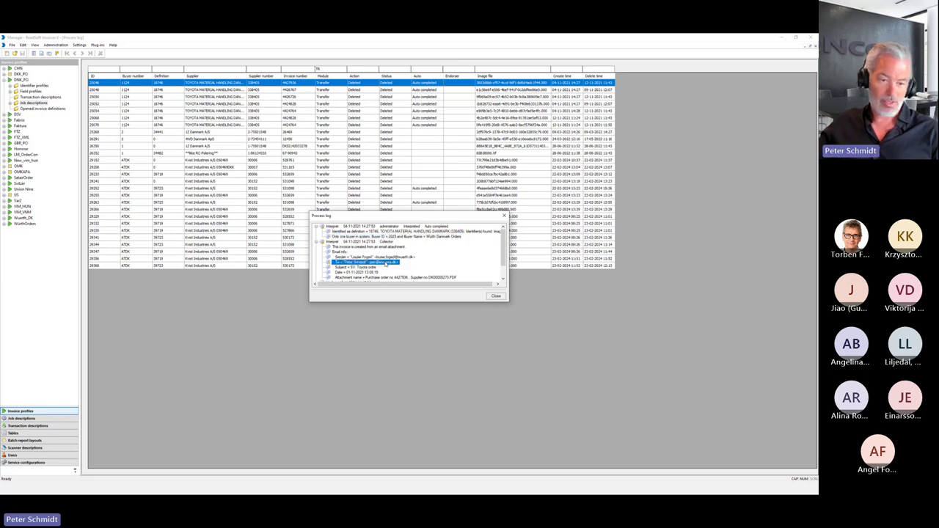
{"action": "left_click", "coordinate": [380, 268]}
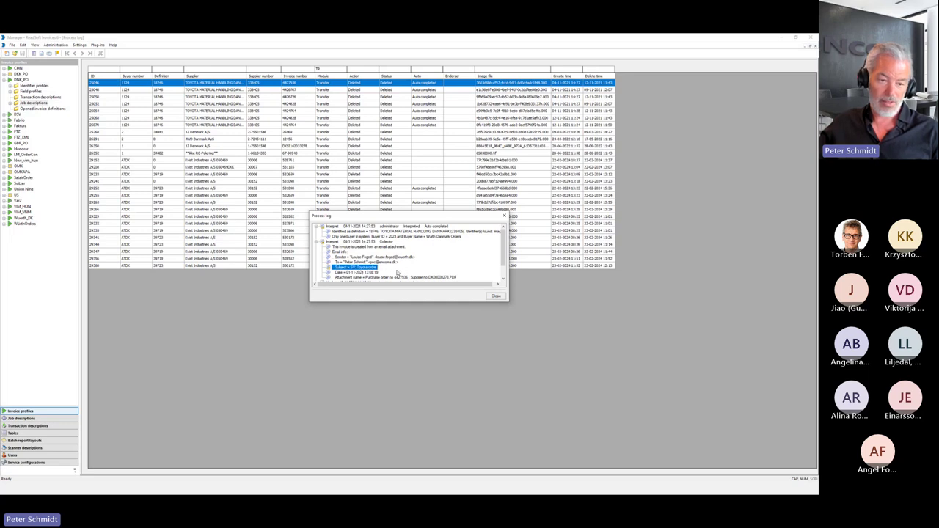
{"action": "left_click", "coordinate": [369, 273]}
{"action": "scroll", "coordinate": [385, 274], "scroll_direction": "down", "scroll_amount": 1}
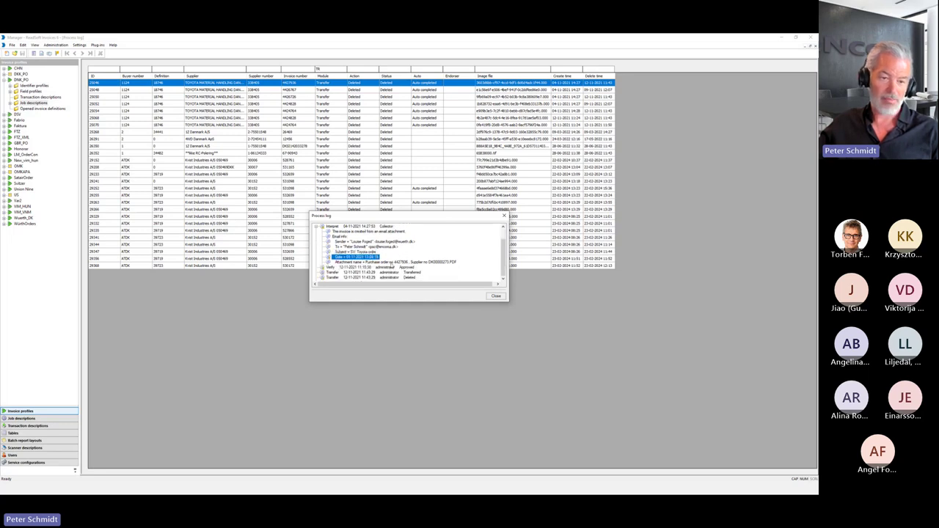
{"action": "left_click", "coordinate": [444, 265]}
{"action": "left_click", "coordinate": [403, 268]}
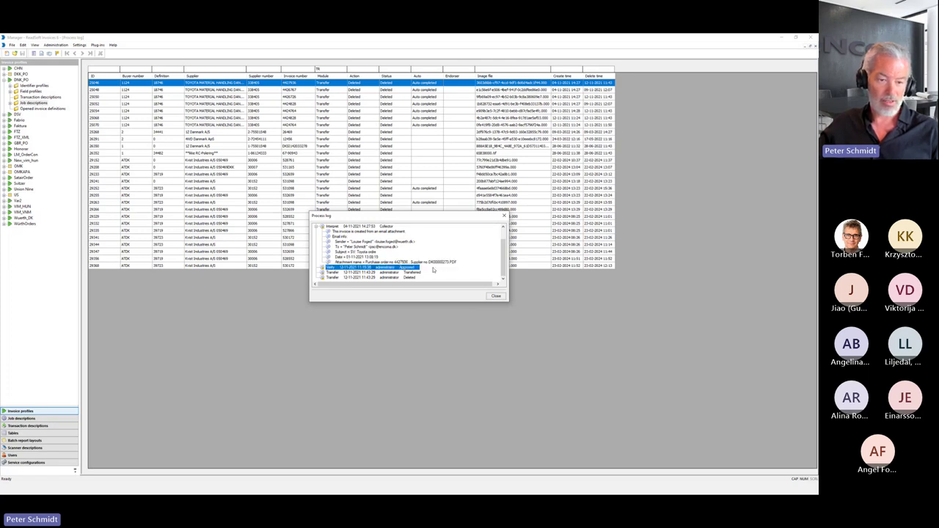
{"action": "left_click", "coordinate": [420, 273]}
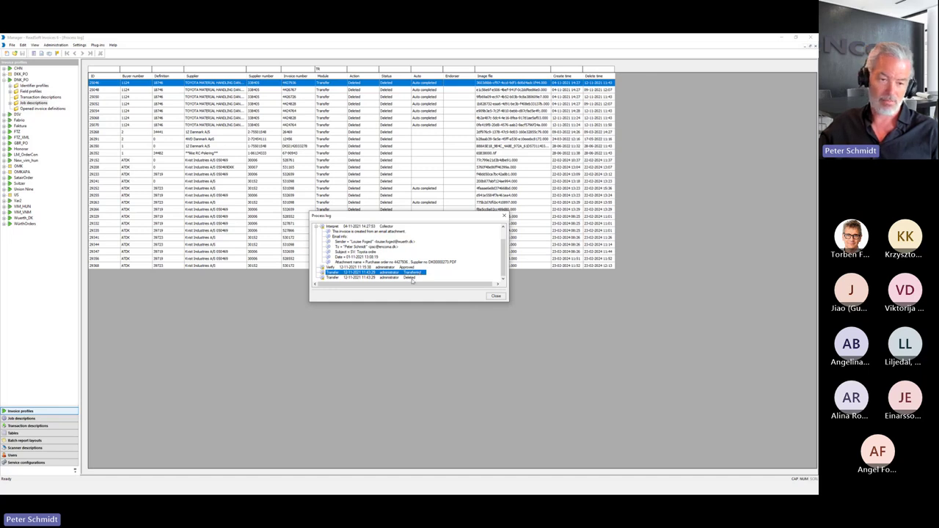
{"action": "left_click", "coordinate": [500, 297]}
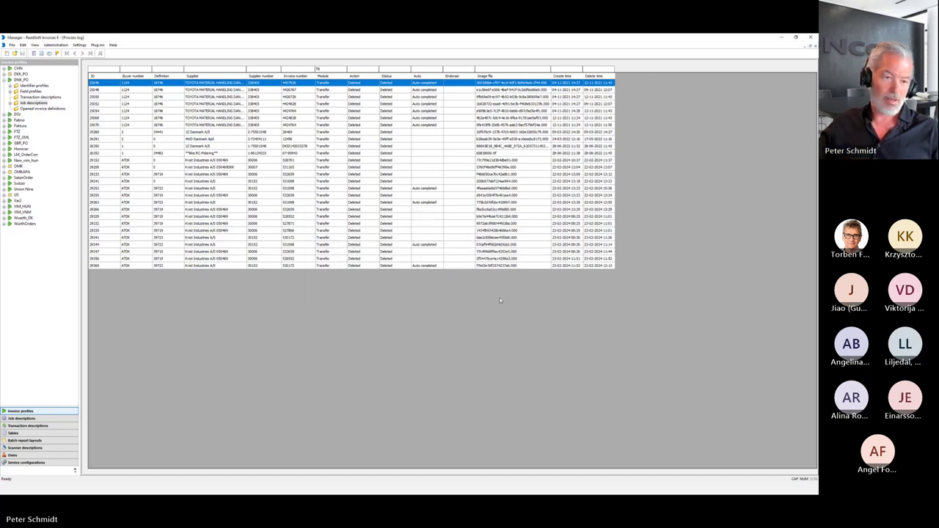
{"action": "left_click", "coordinate": [297, 70]}
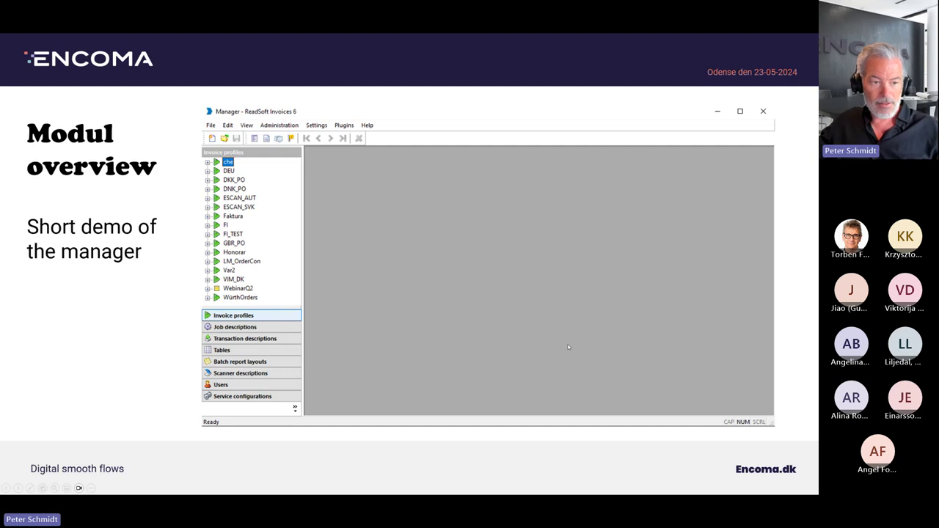
{"action": "key", "text": "Right"}
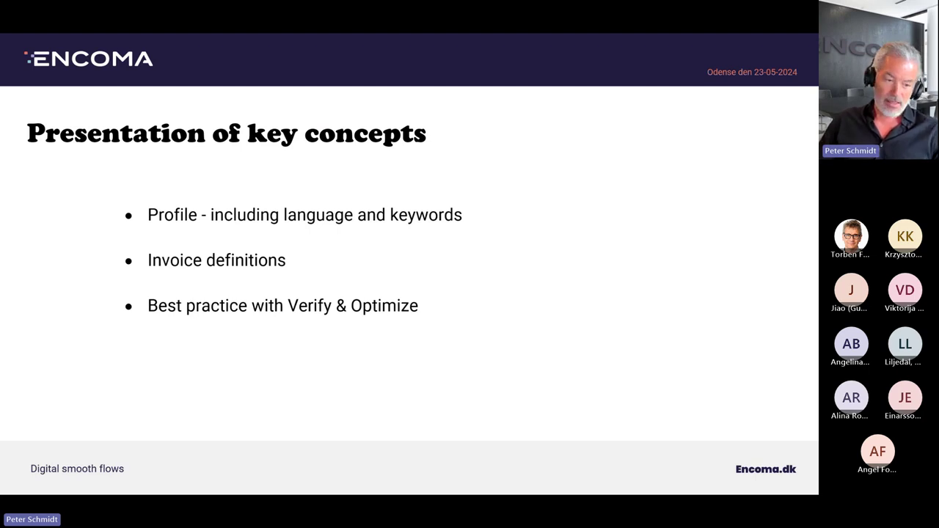
{"action": "key", "text": "Right"}
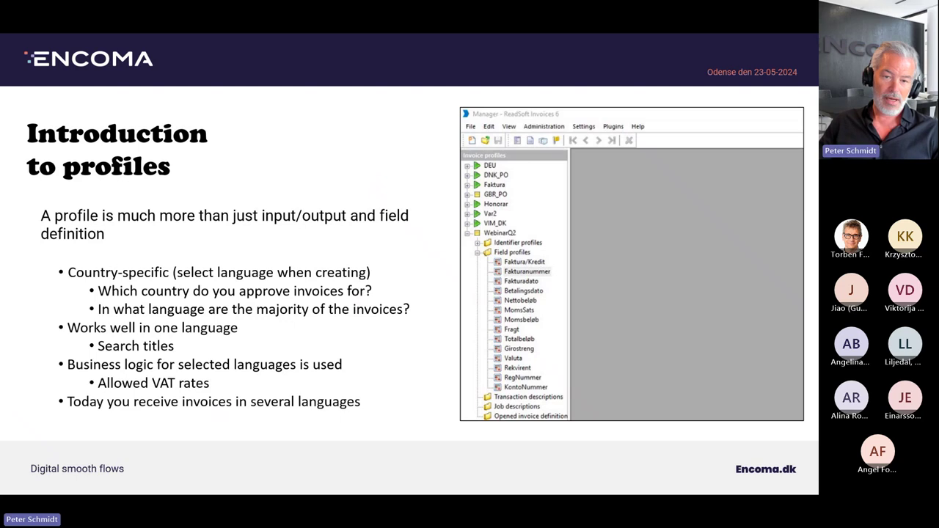
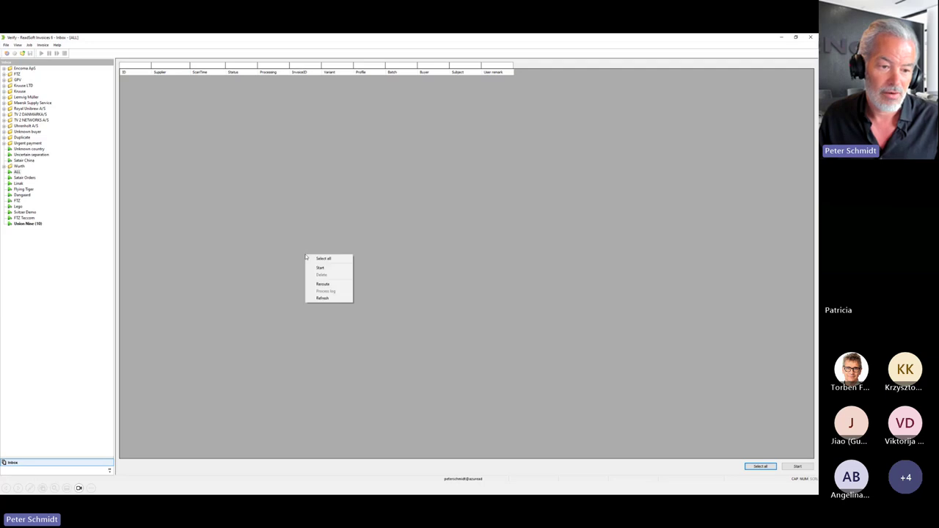
- Refresh the ALL inbox in Verify, and switch to Optimize to refresh the DNK_PO invoice definitions list
{"action": "left_click", "coordinate": [325, 296]}
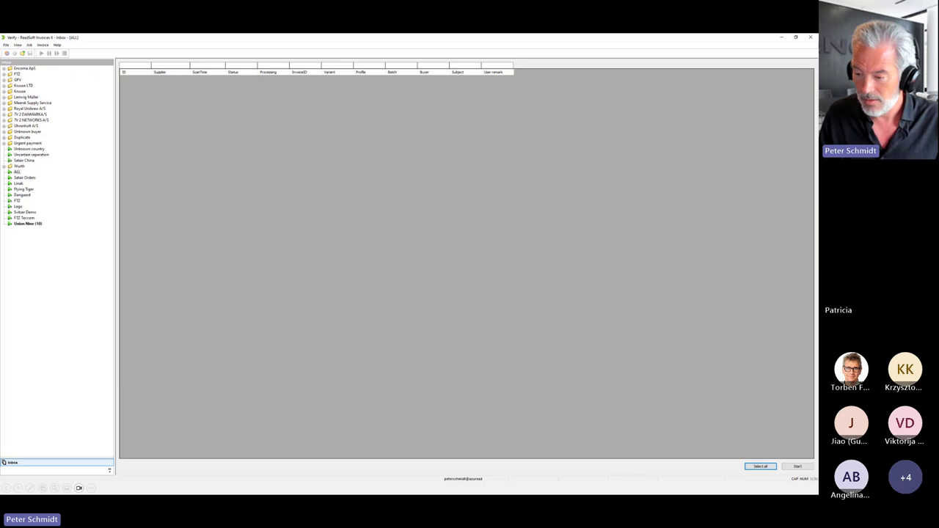
{"action": "key", "text": "alt+Tab"}
{"action": "right_click", "coordinate": [342, 244]}
{"action": "left_click", "coordinate": [357, 292]}
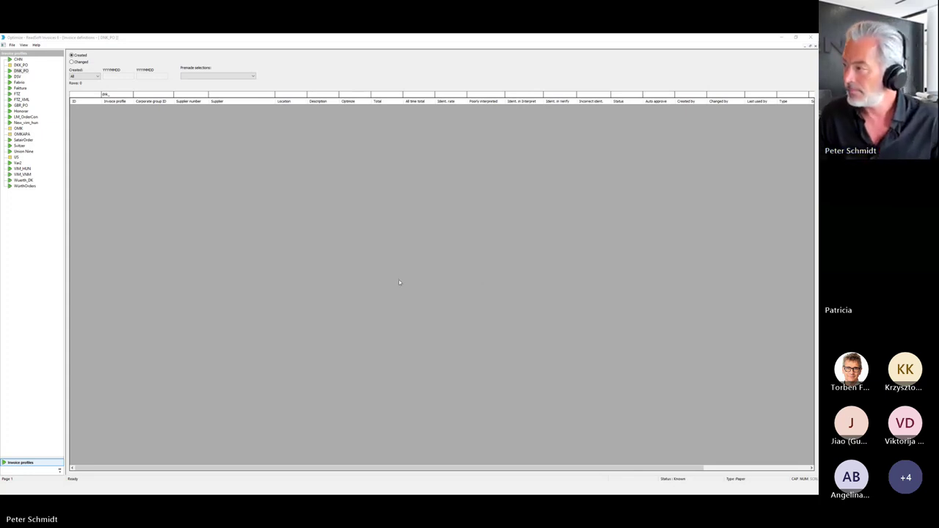
{"action": "right_click", "coordinate": [156, 202]}
{"action": "left_click", "coordinate": [188, 254]}
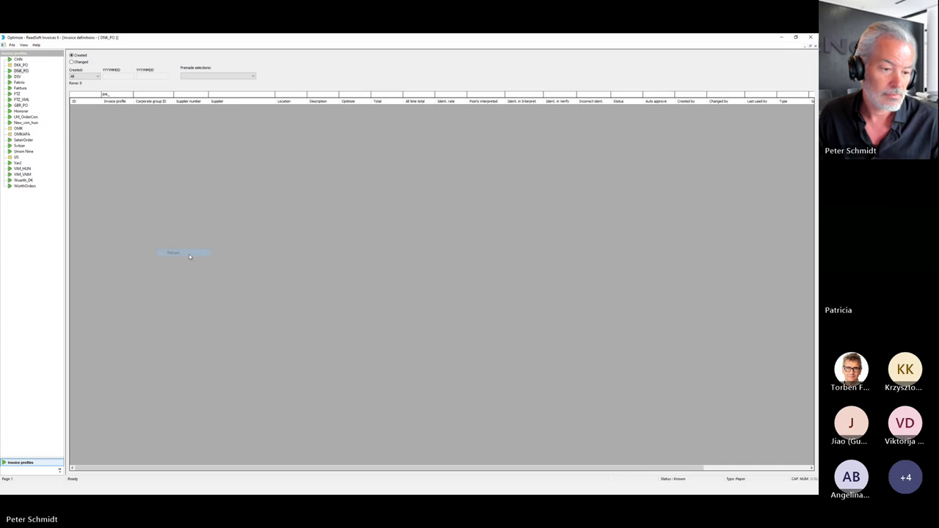
- Switch back to Verify, refresh the ALL inbox and open the unidentified Korup DÆK service ApS invoice
{"action": "key", "text": "alt+Tab"}
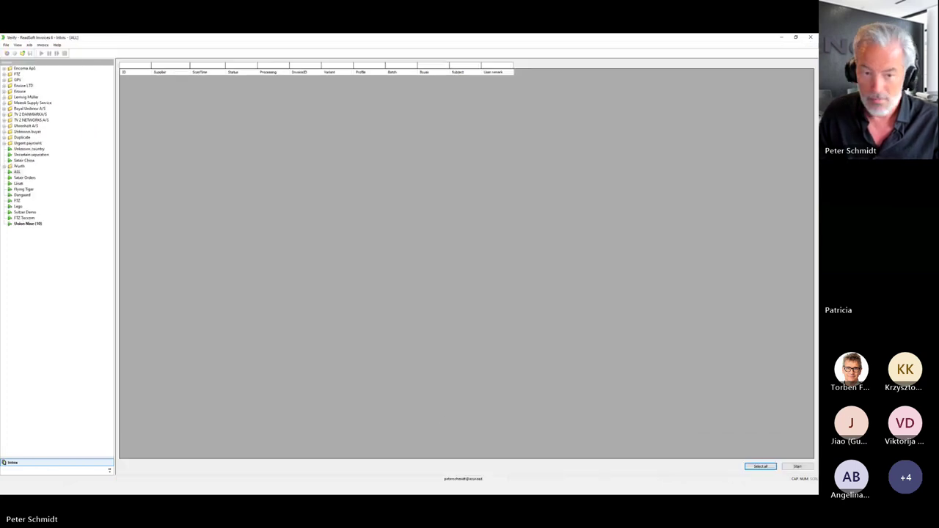
{"action": "right_click", "coordinate": [320, 207]}
{"action": "left_click", "coordinate": [338, 256]}
{"action": "right_click", "coordinate": [340, 256]}
{"action": "left_click", "coordinate": [351, 290]}
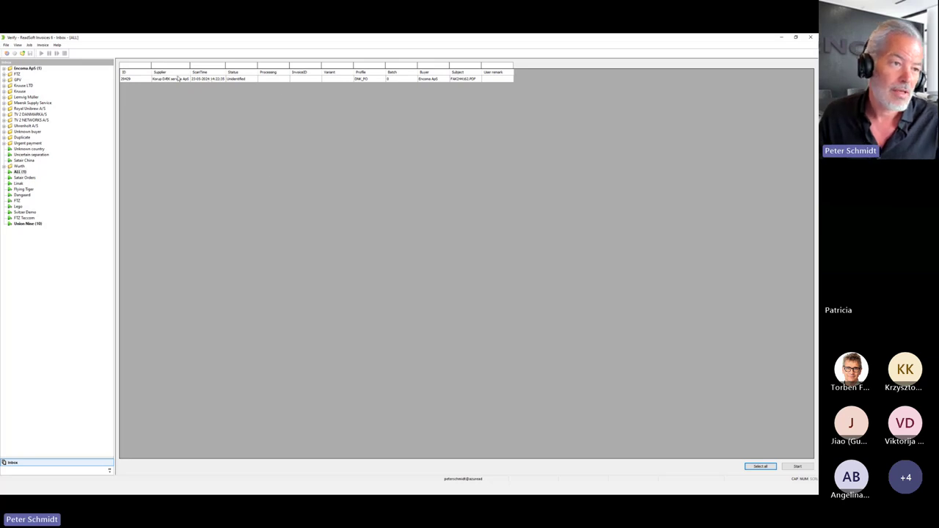
{"action": "double_click", "coordinate": [251, 79]}
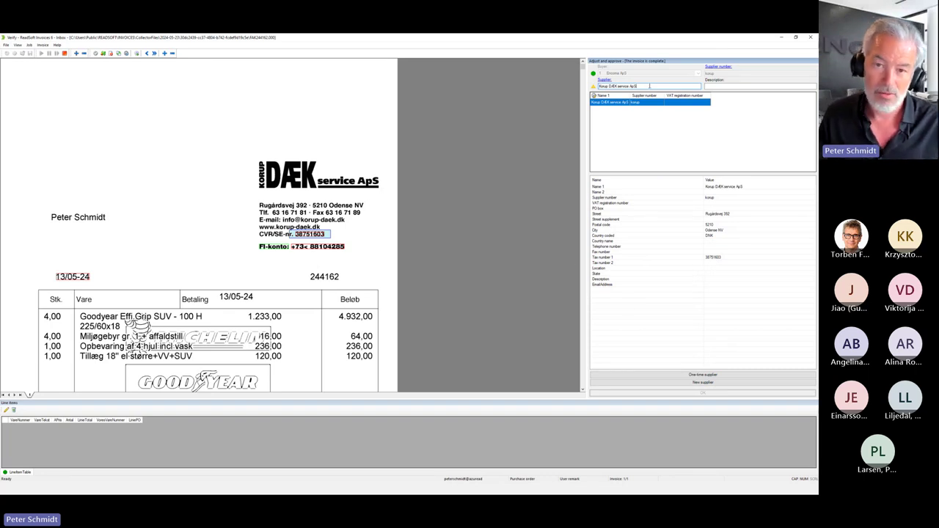
- Confirm Korup DÆK service ApS as the supplier, capture 244162 from the invoice image as Fakturanummer and check the Fakturadato
{"action": "key", "text": "Return"}
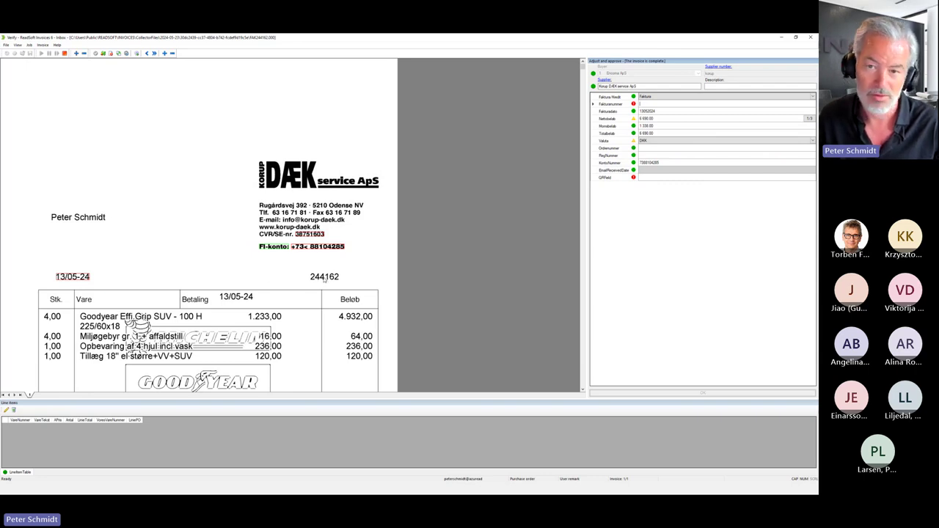
{"action": "left_click", "coordinate": [325, 277]}
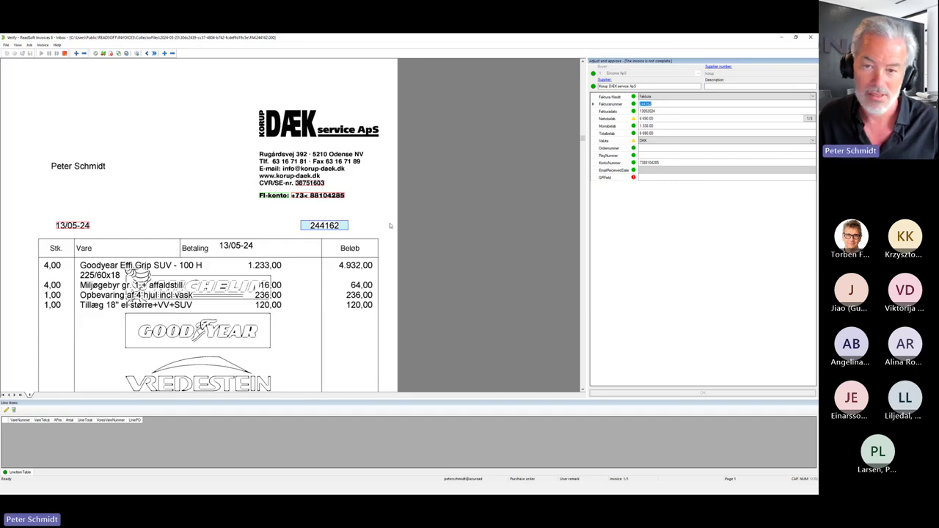
{"action": "left_click", "coordinate": [665, 111]}
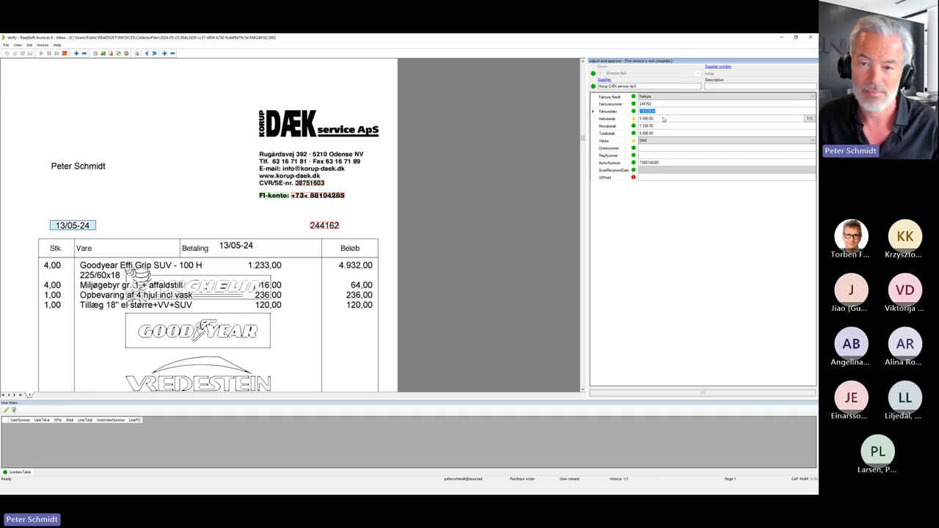
- Capture 5.352,00 from the invoice image as Nettobeløb, and accept the VAT and total amounts
{"action": "left_click", "coordinate": [663, 119]}
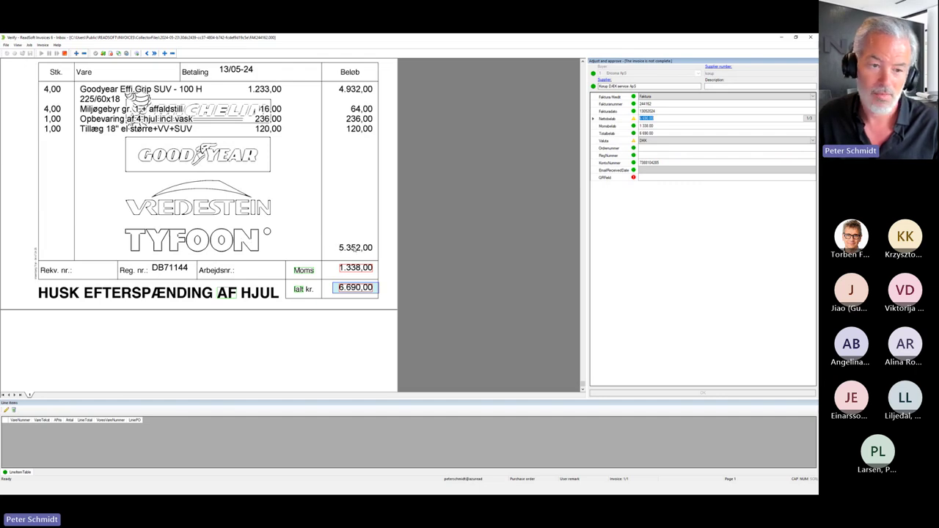
{"action": "left_click", "coordinate": [355, 248]}
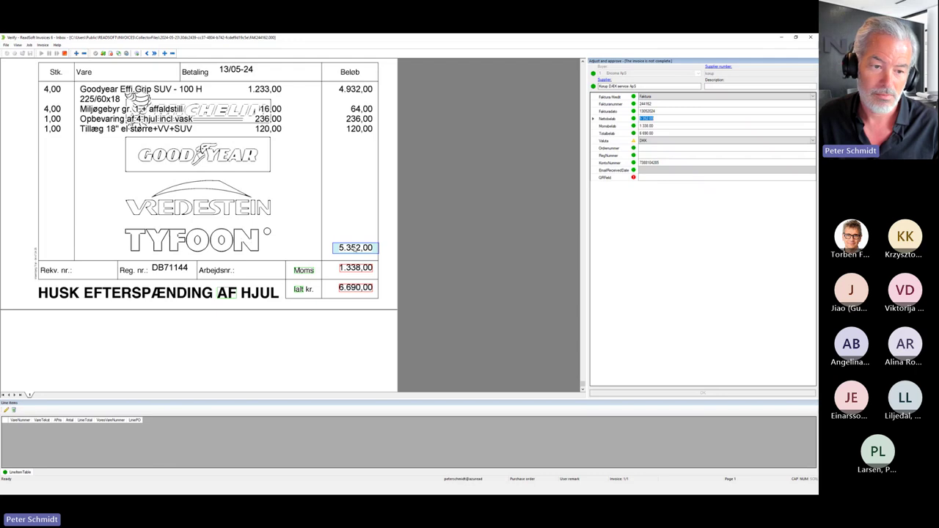
{"action": "left_click", "coordinate": [661, 127]}
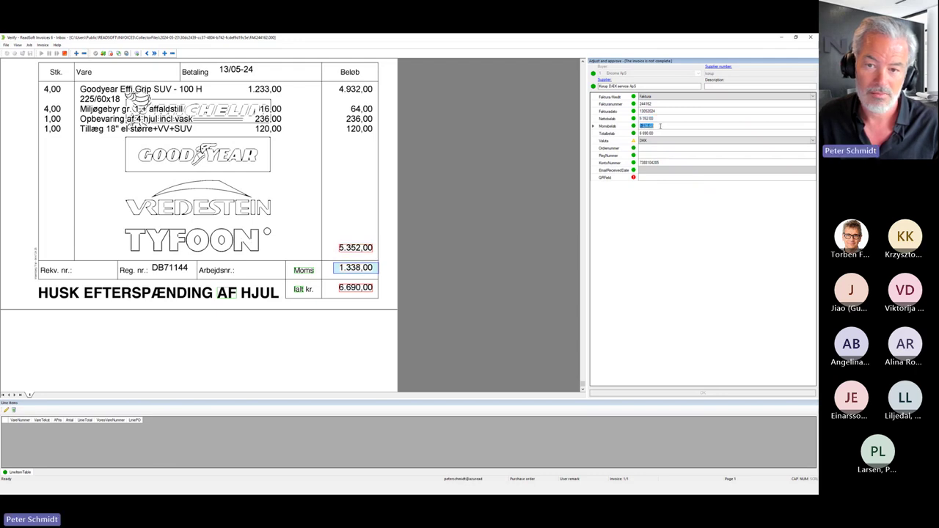
{"action": "left_click", "coordinate": [663, 134]}
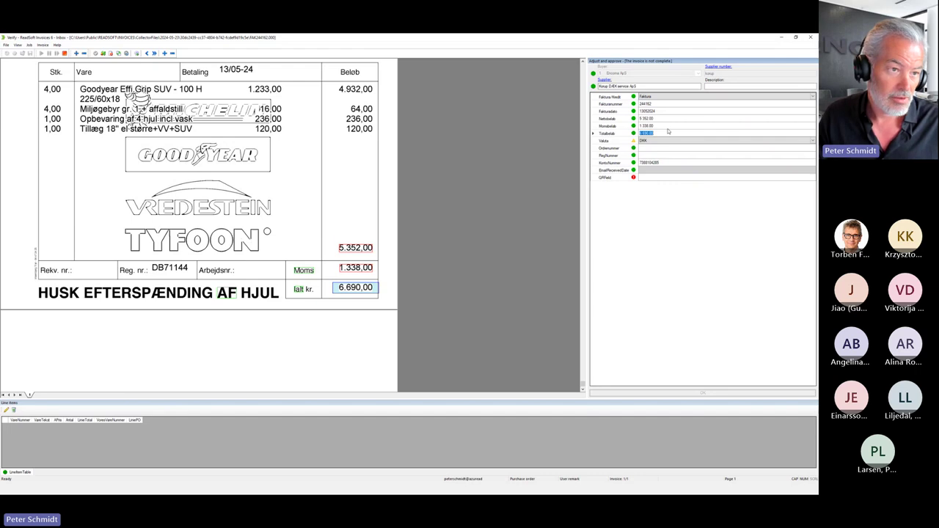
{"action": "left_click", "coordinate": [668, 131]}
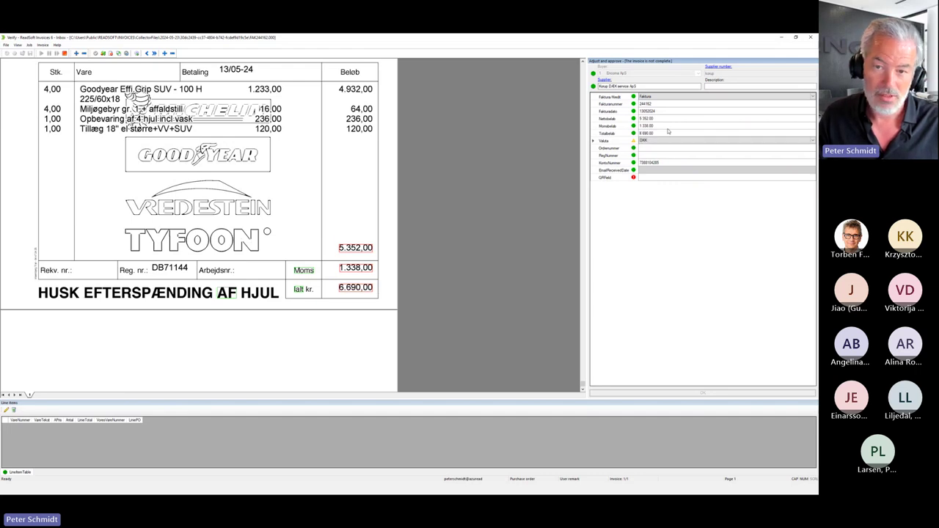
- Clear the KontoNummer field and accept the empty QRField
{"action": "left_click", "coordinate": [667, 163]}
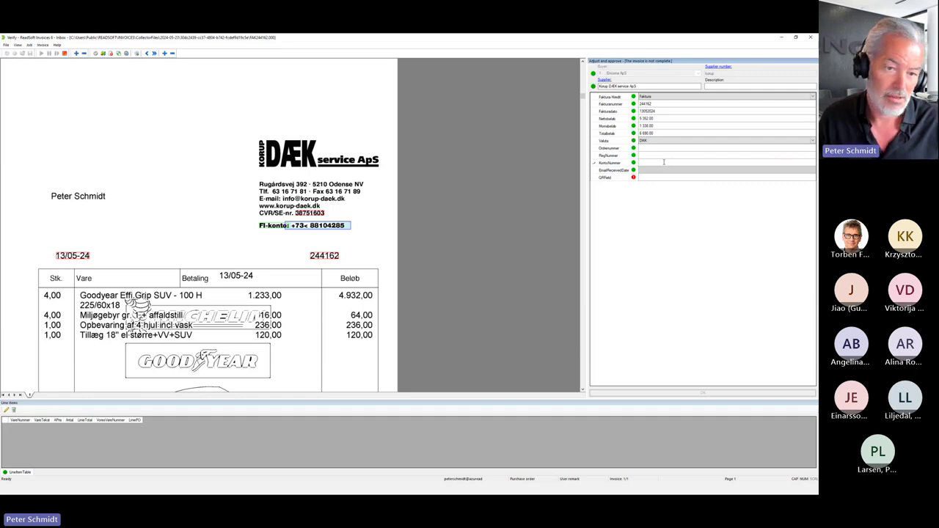
{"action": "key", "text": "Tab"}
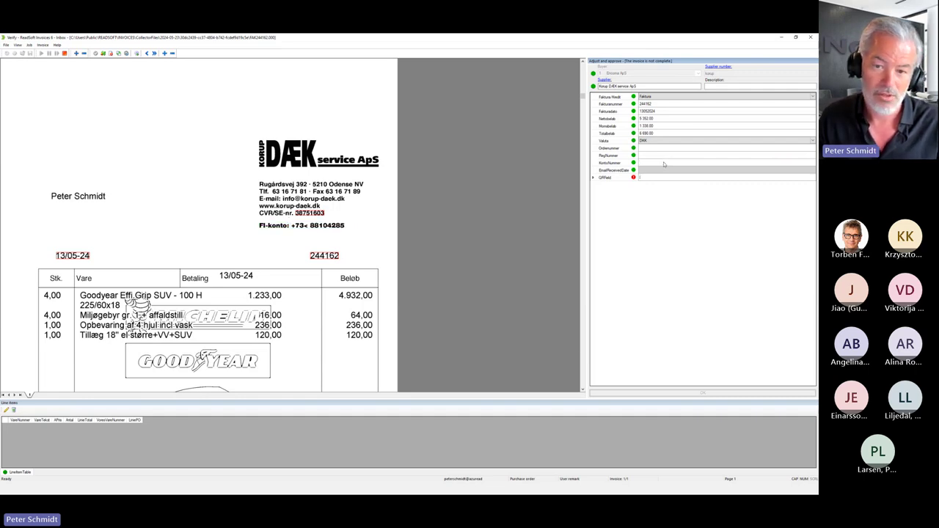
{"action": "key", "text": "Tab"}
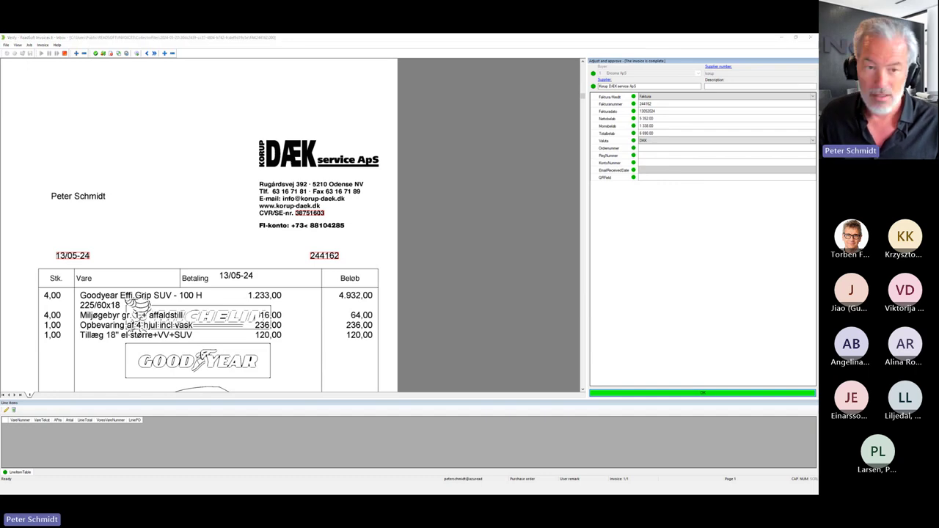
- Switch to Optimize and refresh the DNK_PO definitions list before approving the invoice
{"action": "key", "text": "alt+Tab"}
{"action": "right_click", "coordinate": [360, 239]}
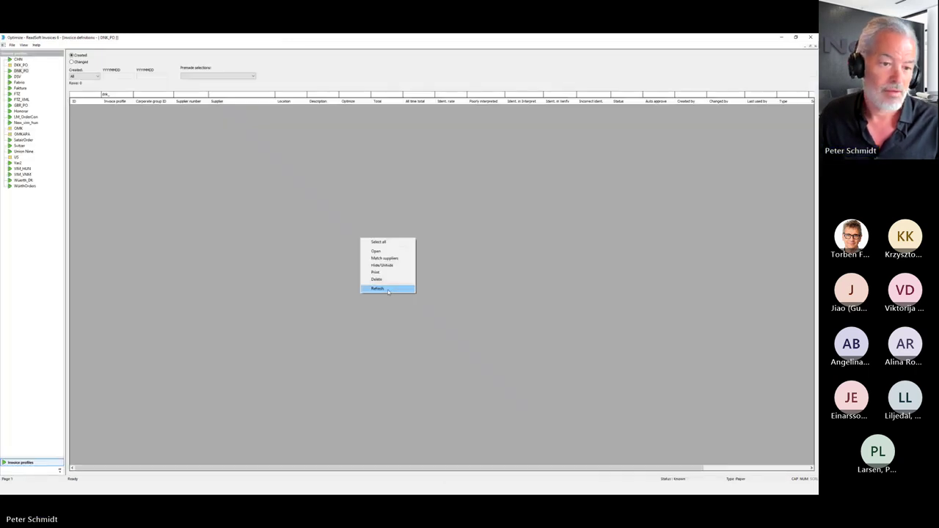
{"action": "left_click", "coordinate": [385, 289]}
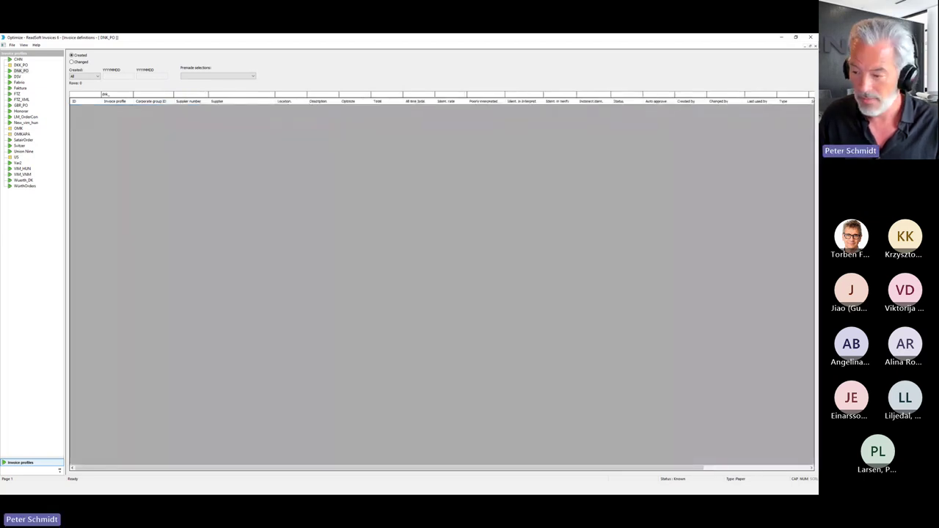
- Return to Verify, approve the completed Korup DÆK service ApS invoice and dismiss the closing message
{"action": "key", "text": "alt+Tab"}
{"action": "key", "text": "Return"}
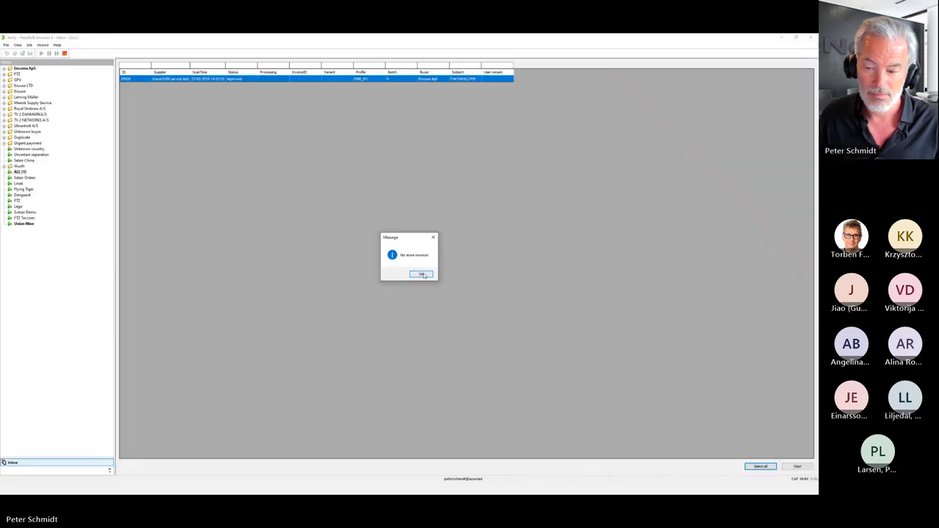
{"action": "left_click", "coordinate": [422, 275]}
- Switch to Optimize, refresh the invoice definitions list and open the Korup DÆK service ApS definition
{"action": "key", "text": "alt+Tab"}
{"action": "right_click", "coordinate": [367, 245]}
{"action": "left_click", "coordinate": [391, 294]}
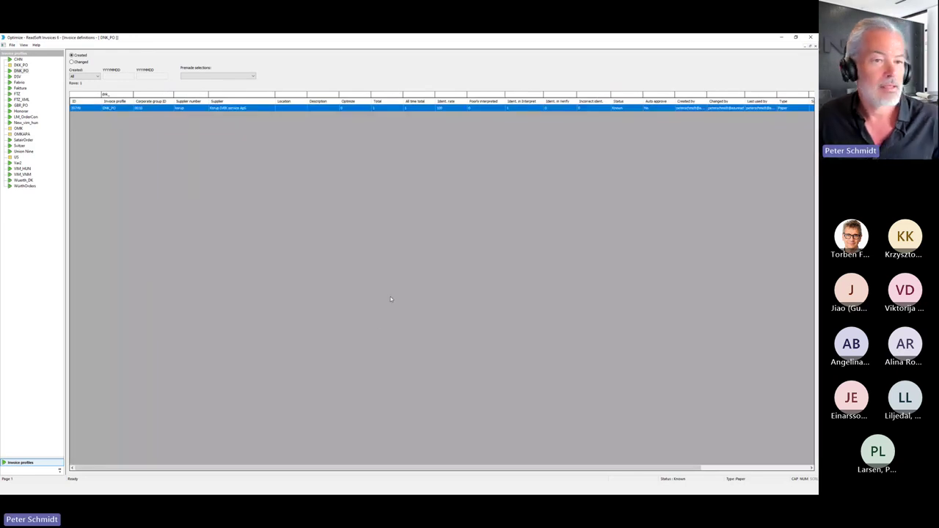
{"action": "double_click", "coordinate": [251, 109]}
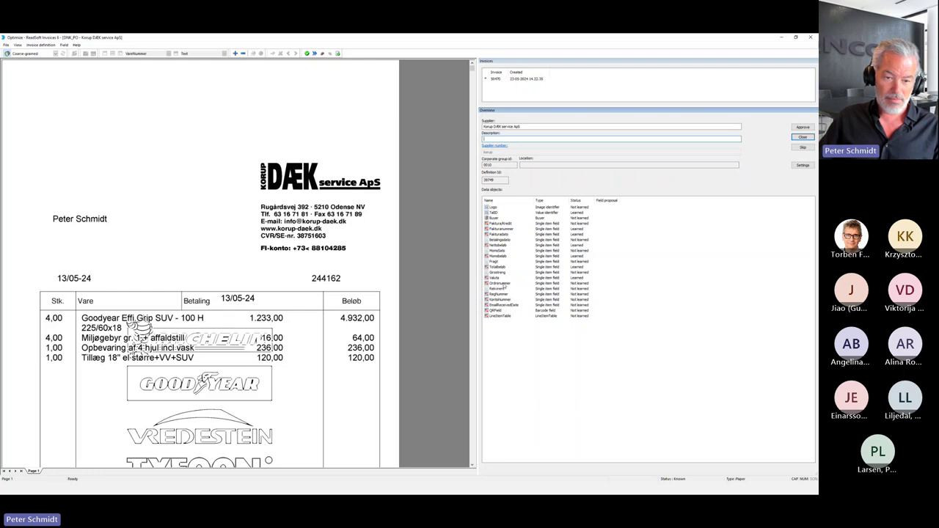
- Set the Fakturanummer field's value format to N(6) and its title to <NO TITLE>, and save the field
{"action": "double_click", "coordinate": [502, 229]}
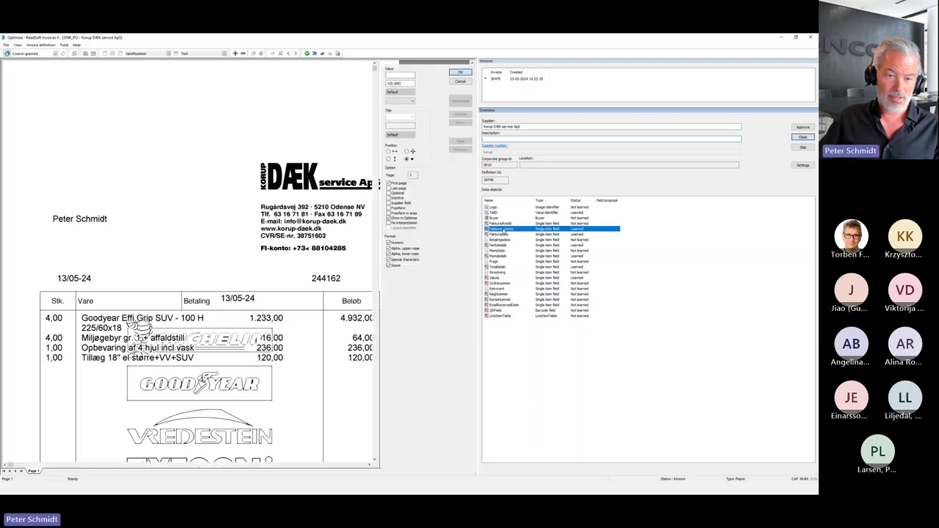
{"action": "left_click", "coordinate": [407, 83]}
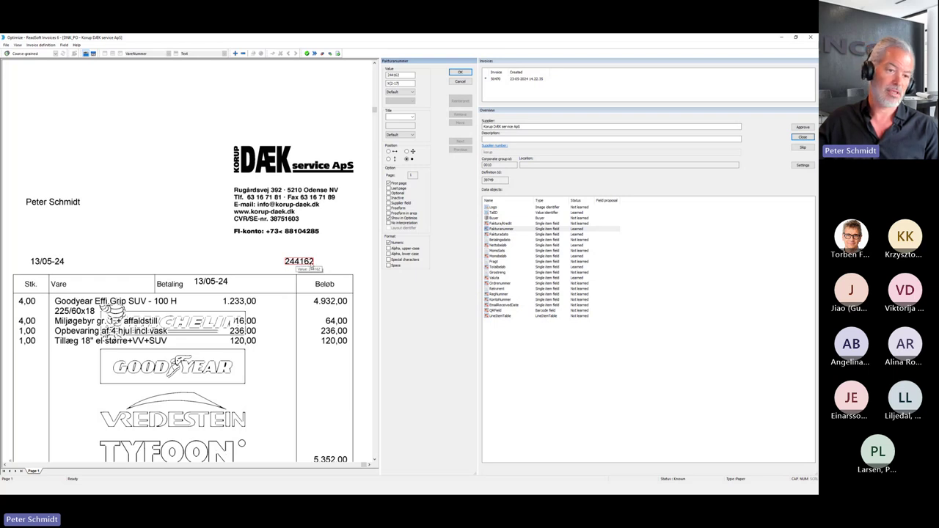
{"action": "left_click", "coordinate": [407, 83]}
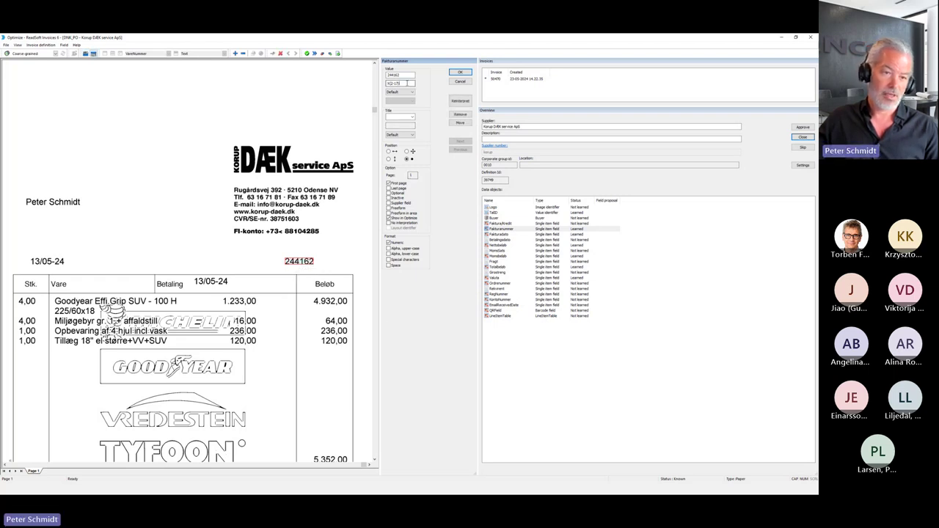
{"action": "double_click", "coordinate": [399, 82]}
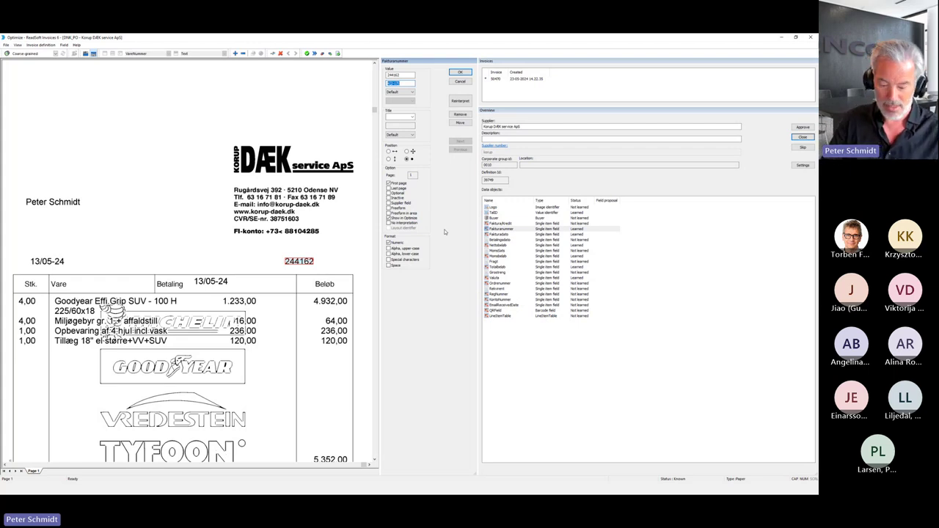
{"action": "type", "text": "q"}
{"action": "key", "text": "BackSpace"}
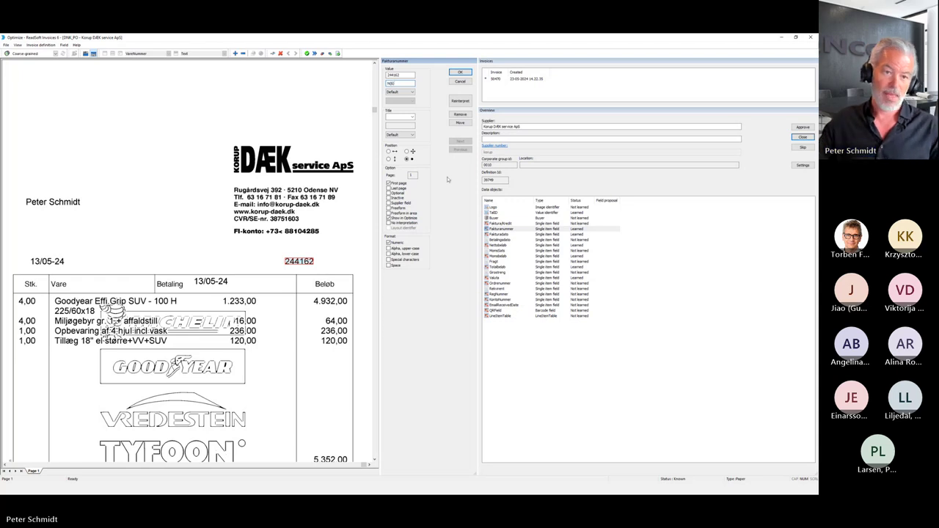
{"action": "left_click", "coordinate": [408, 117]}
{"action": "left_click", "coordinate": [408, 124]}
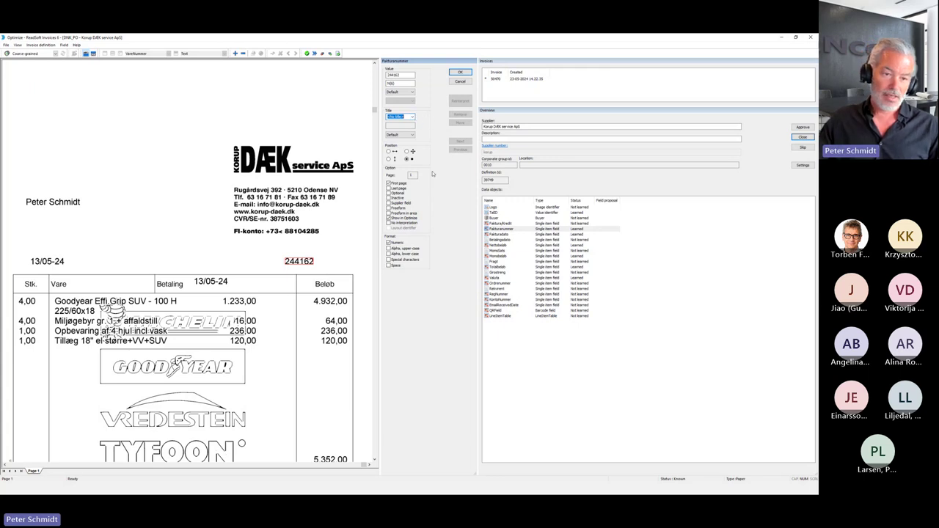
{"action": "left_click", "coordinate": [460, 73]}
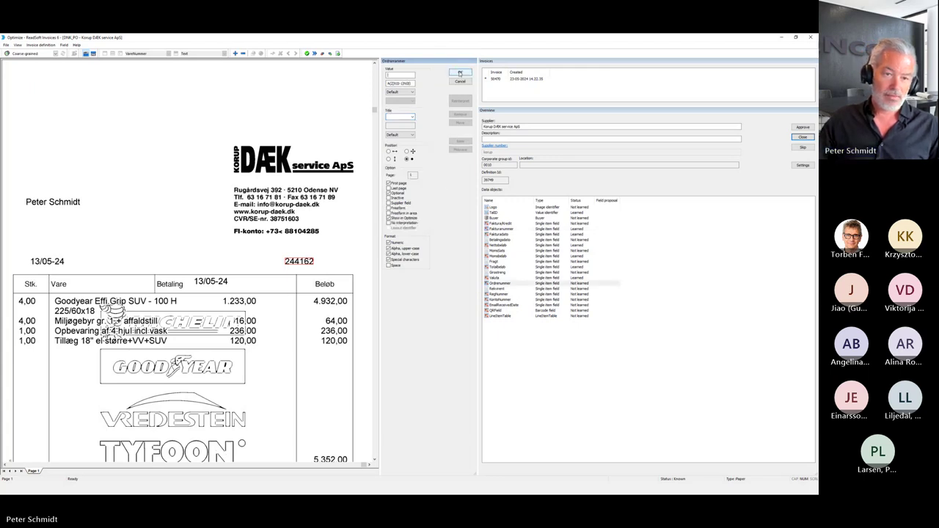
- Teach the Logo image identifier by marking the Korup DÆK service ApS logo on the invoice and save it
{"action": "left_click", "coordinate": [496, 209]}
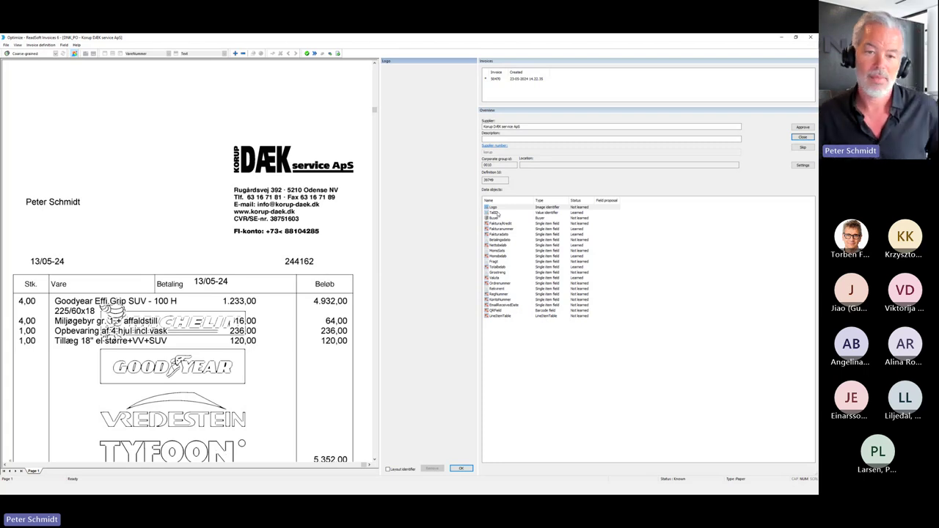
{"action": "left_click", "coordinate": [574, 213]}
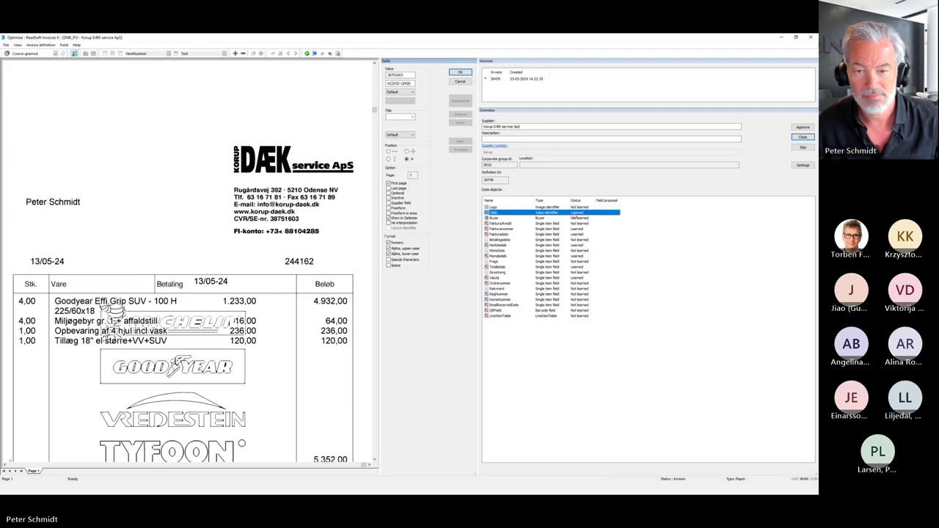
{"action": "left_click", "coordinate": [544, 207]}
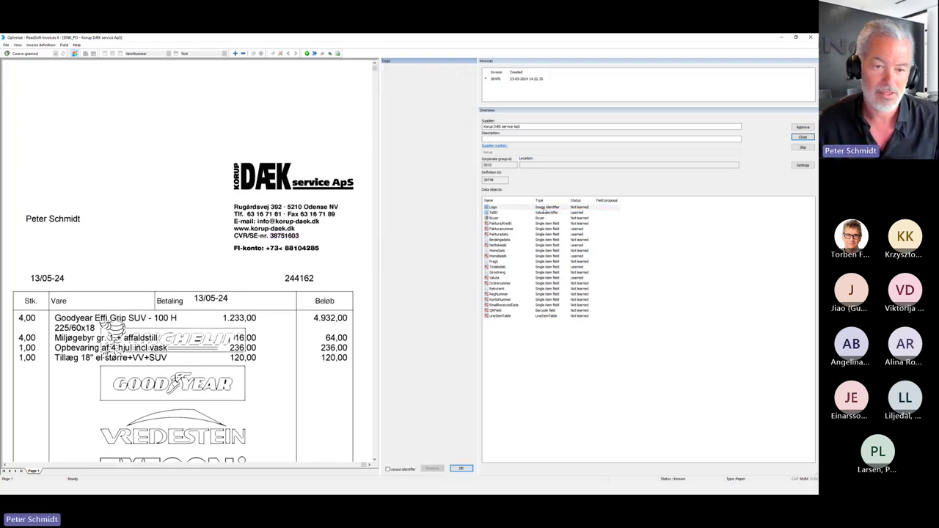
{"action": "left_click_drag", "start_coordinate": [229, 155], "coordinate": [363, 199]}
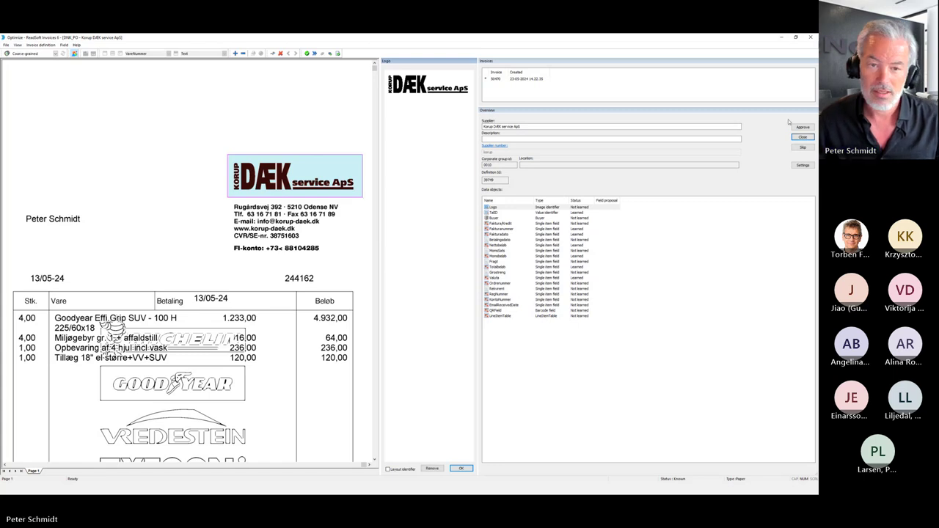
{"action": "left_click", "coordinate": [462, 470]}
- Examine the TaxID value identifier and how the definition's identification settings combine it with Logo
{"action": "left_click", "coordinate": [499, 213]}
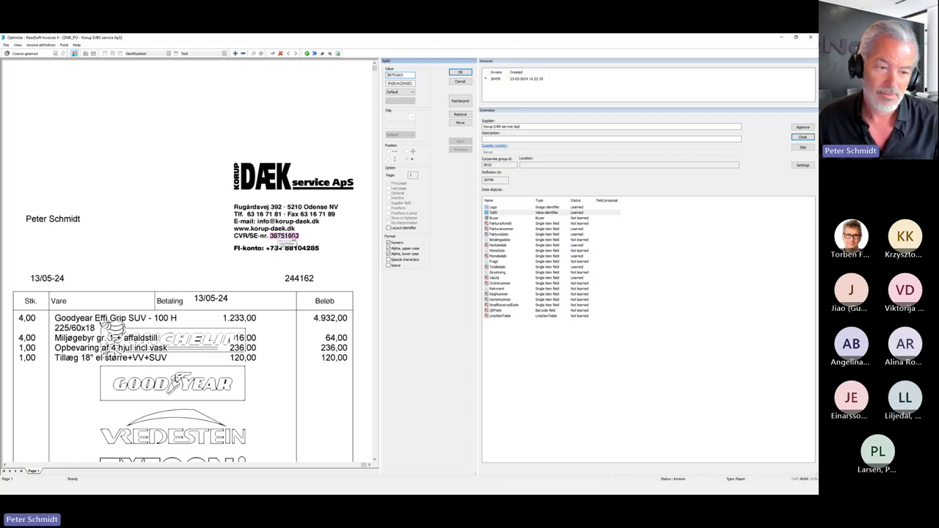
{"action": "left_click", "coordinate": [800, 166]}
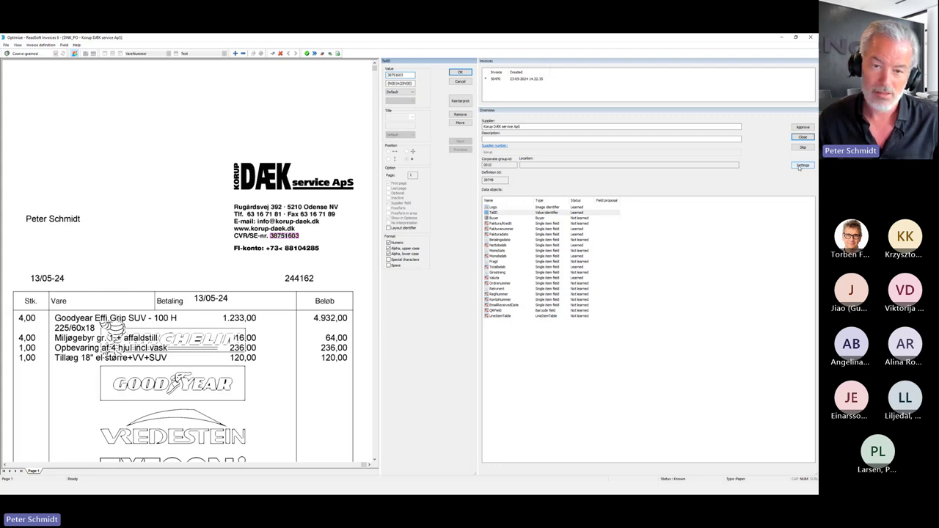
{"action": "left_click", "coordinate": [351, 215]}
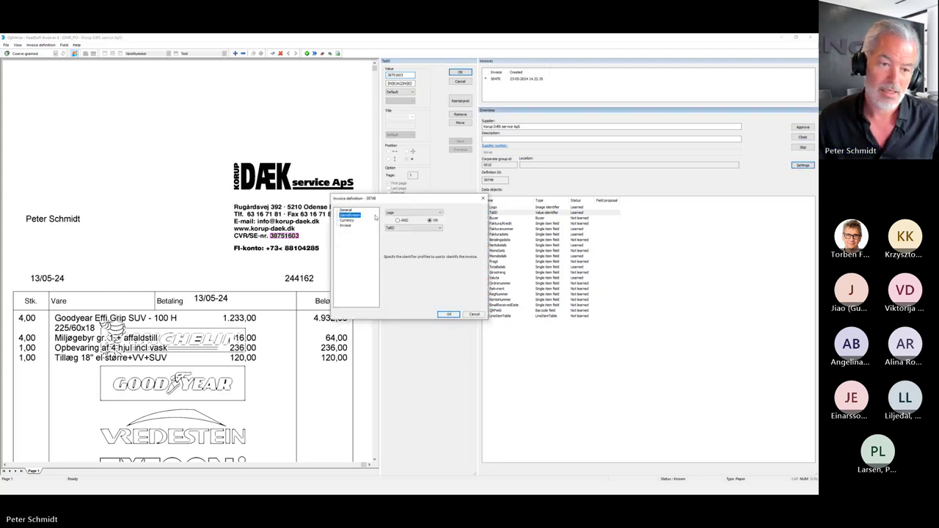
{"action": "left_click", "coordinate": [441, 228]}
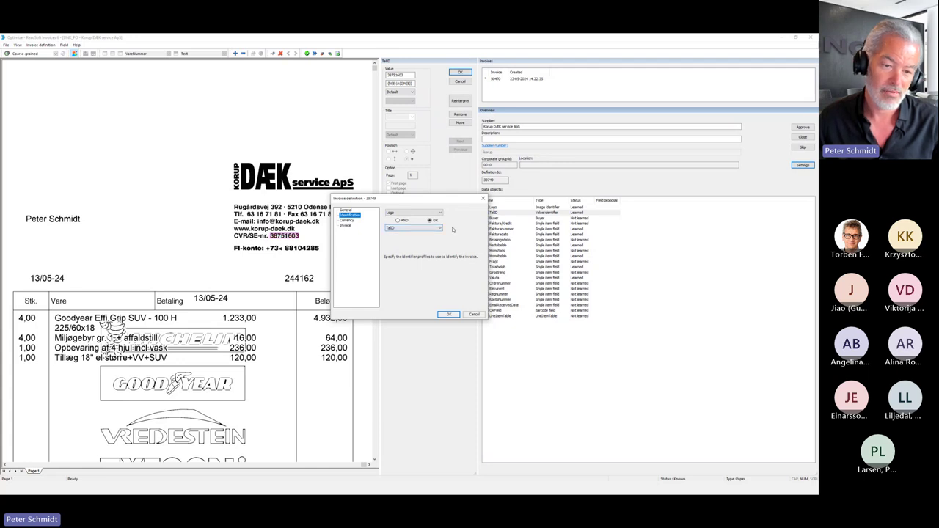
{"action": "left_click_drag", "start_coordinate": [454, 203], "coordinate": [451, 204]}
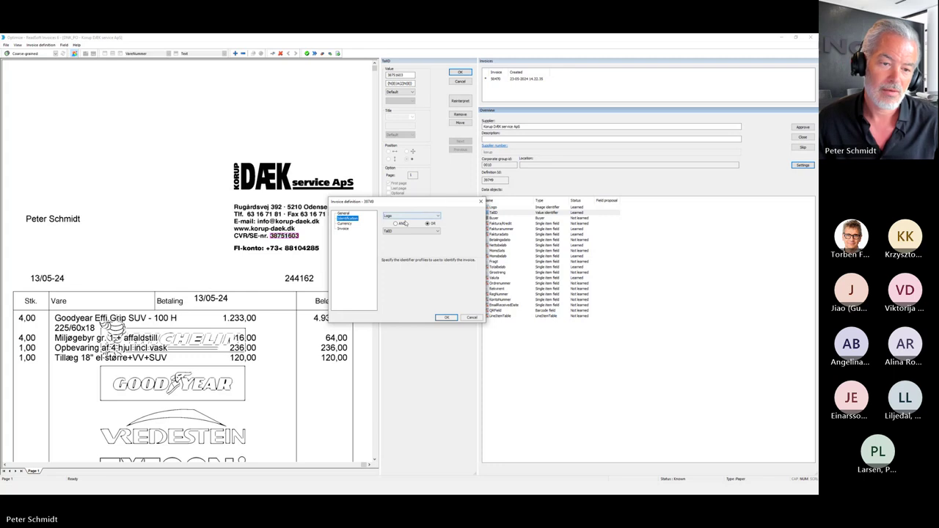
- Try combining the Logo and TaxID identifiers with AND, restore OR and close the definition settings
{"action": "left_click", "coordinate": [395, 224]}
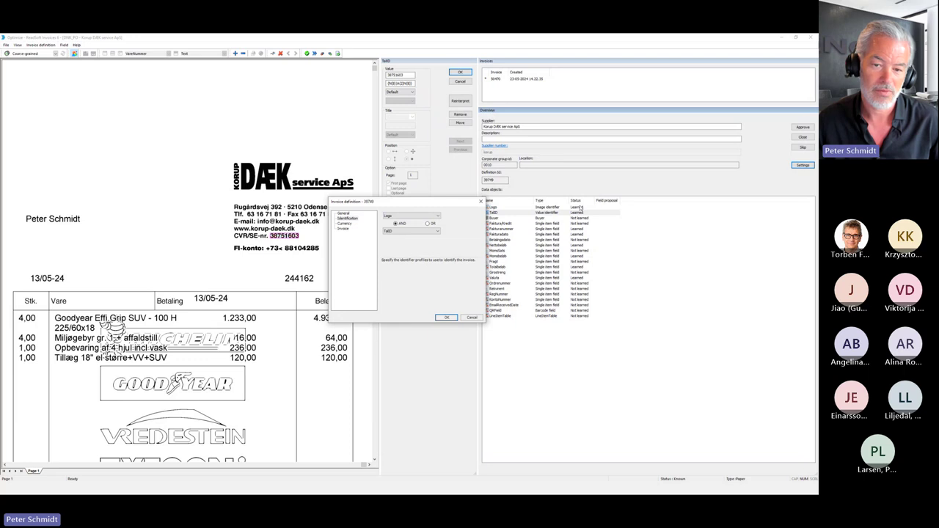
{"action": "left_click", "coordinate": [429, 223]}
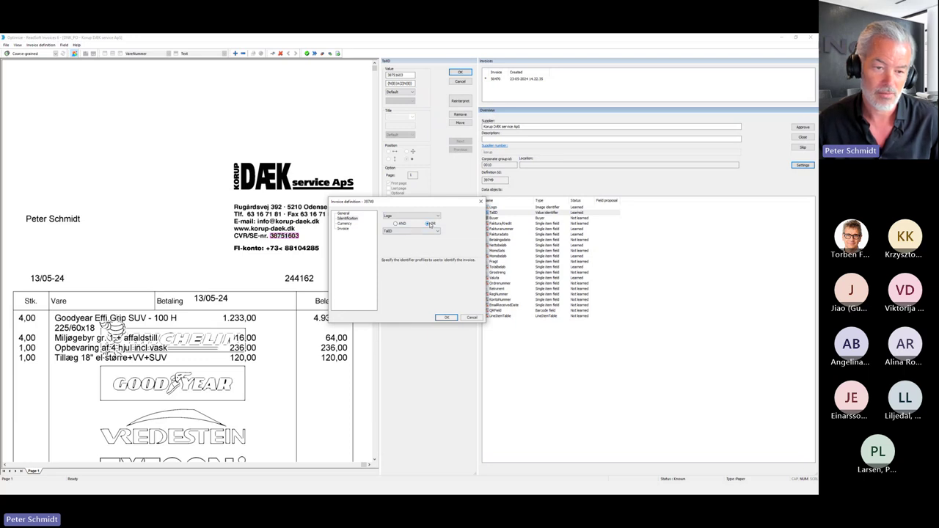
{"action": "left_click_drag", "start_coordinate": [437, 205], "coordinate": [426, 201]}
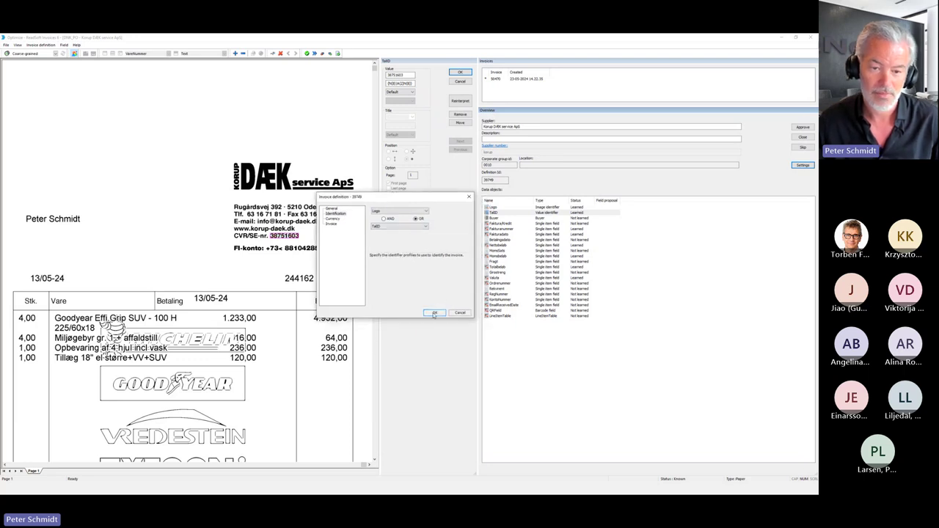
{"action": "left_click", "coordinate": [435, 313]}
- Review the Buyer, Faktura/Kredit, Fakturanummer and Fakturadato data objects of the definition one after another
{"action": "left_click", "coordinate": [500, 218]}
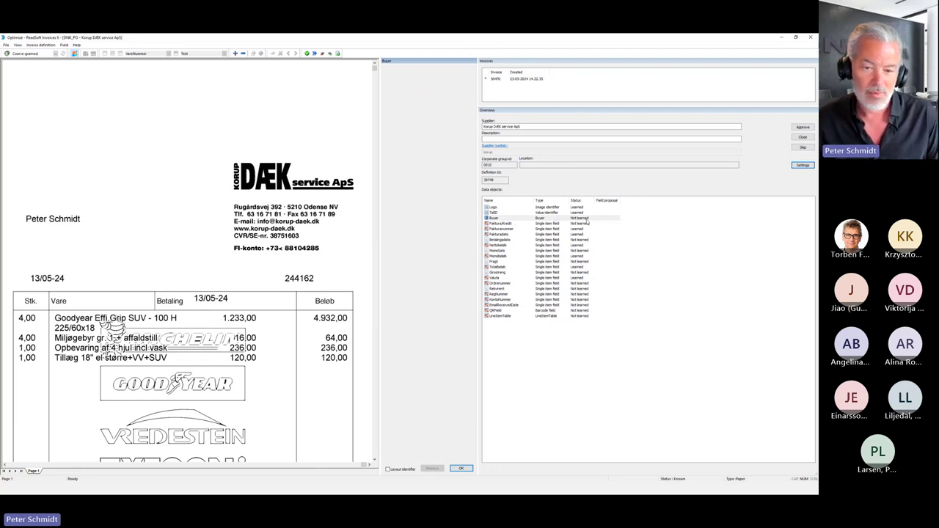
{"action": "left_click", "coordinate": [539, 224]}
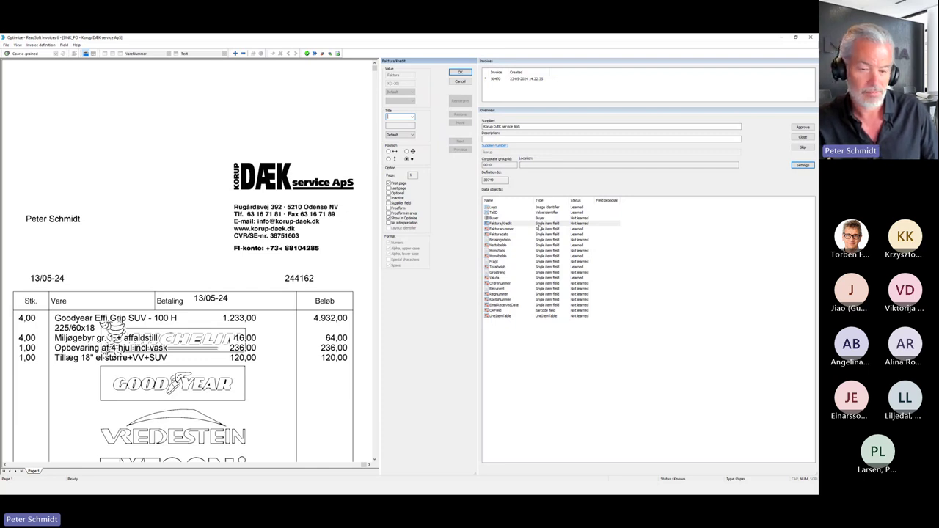
{"action": "left_click", "coordinate": [510, 229]}
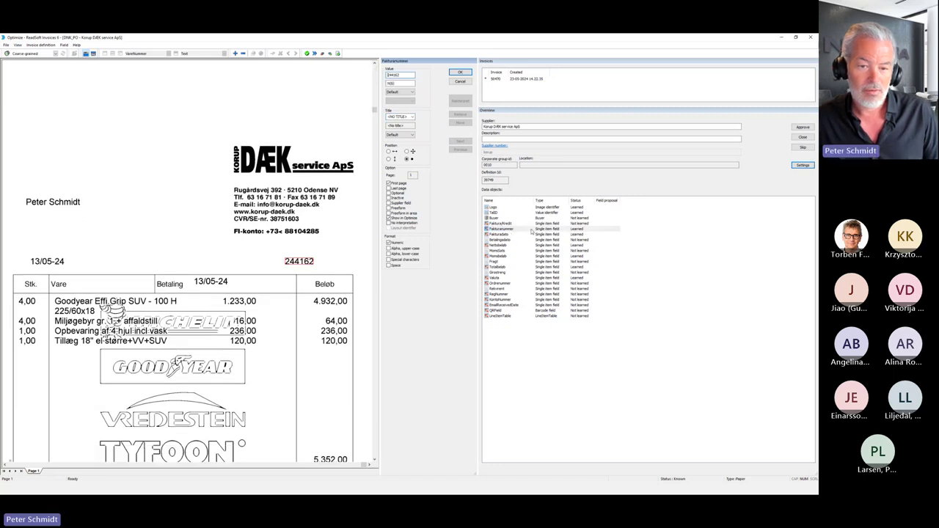
{"action": "left_click", "coordinate": [522, 236]}
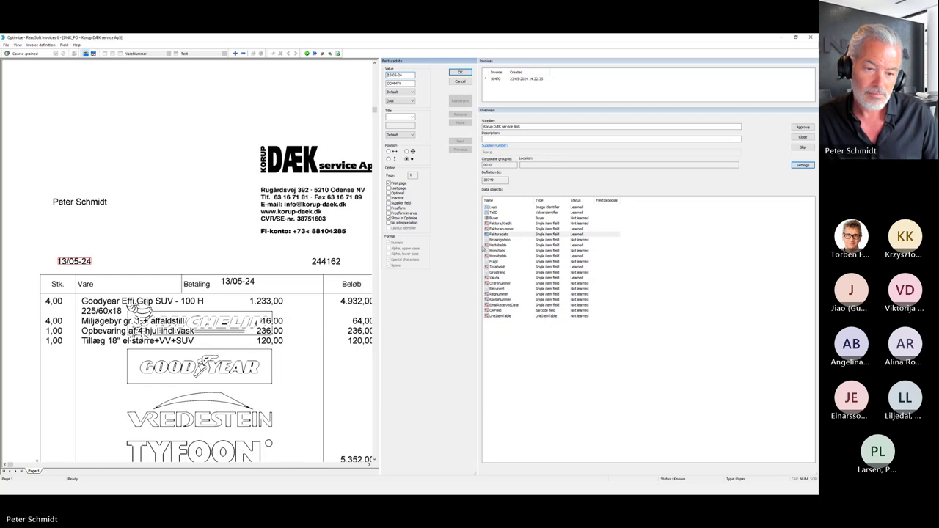
- Widen the document area and examine the Fakturadato field's date format and its list of country codes
{"action": "left_click_drag", "start_coordinate": [478, 245], "coordinate": [486, 245]}
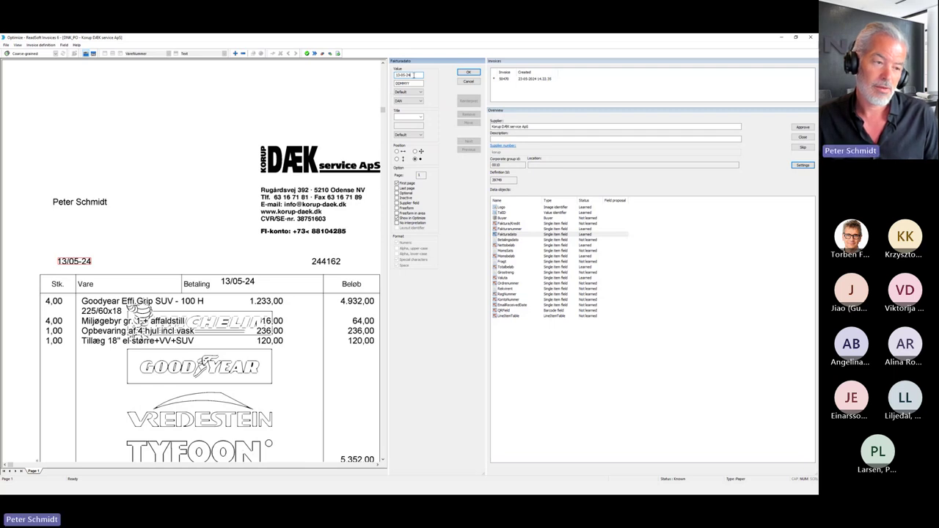
{"action": "double_click", "coordinate": [414, 82]}
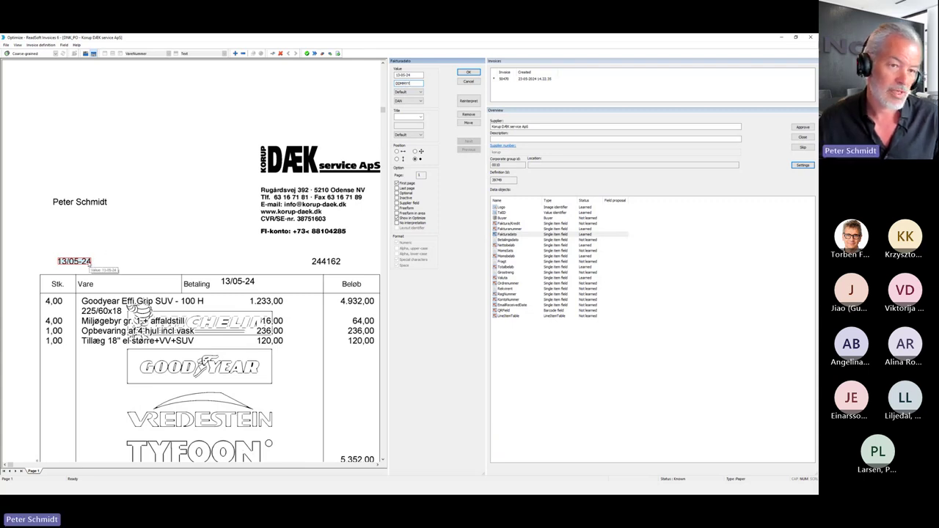
{"action": "left_click", "coordinate": [409, 101]}
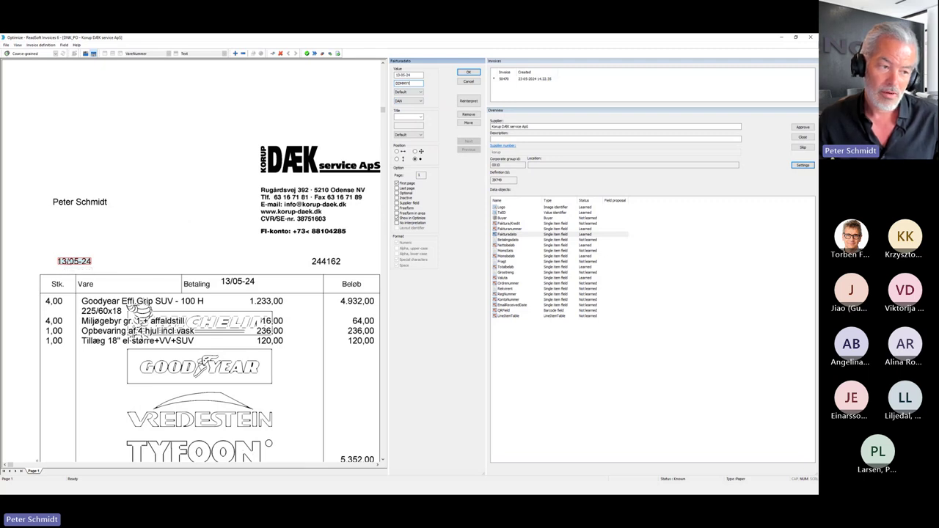
{"action": "left_click", "coordinate": [420, 101]}
{"action": "left_click", "coordinate": [420, 101]}
{"action": "left_click", "coordinate": [421, 102]}
{"action": "left_click", "coordinate": [421, 102]}
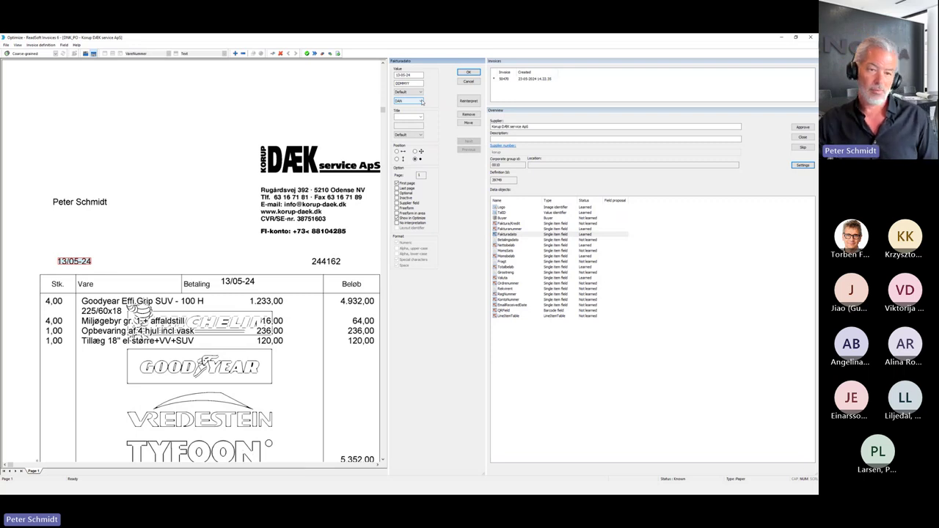
{"action": "left_click", "coordinate": [421, 101]}
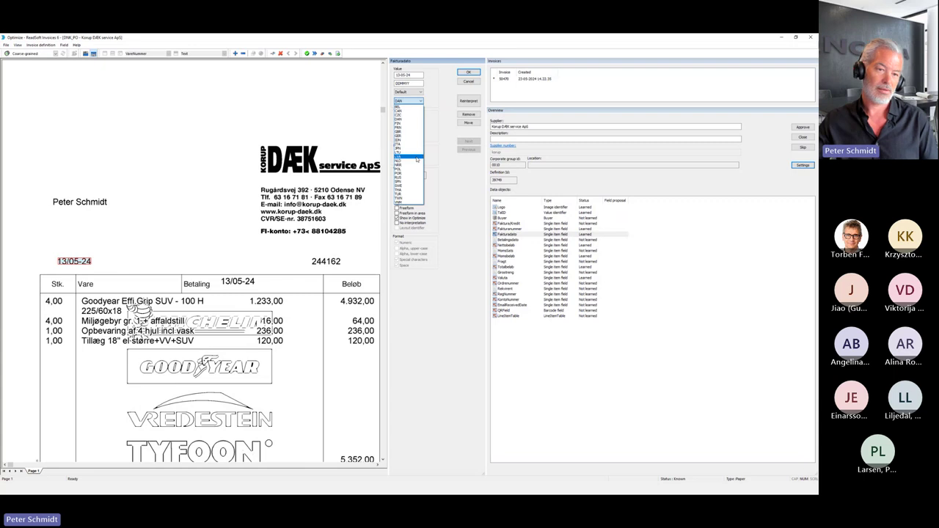
{"action": "left_click", "coordinate": [447, 171]}
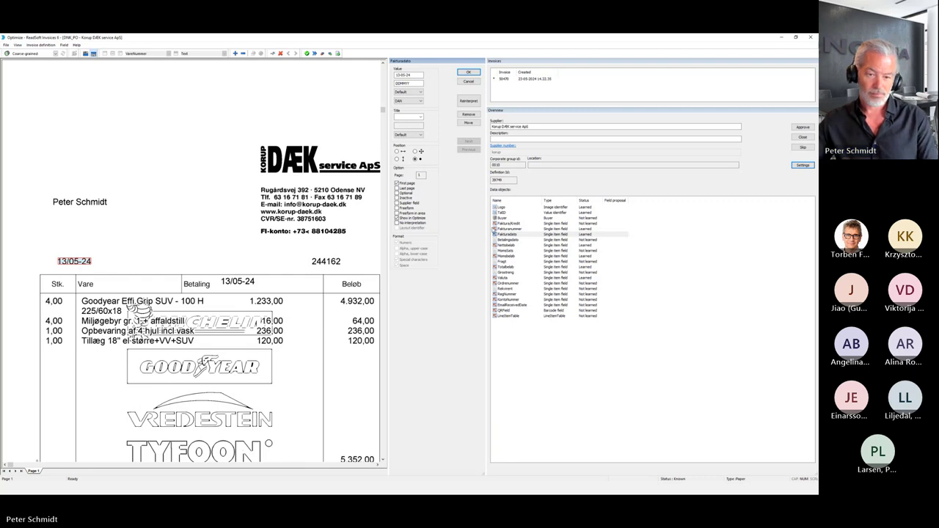
- Return to the Fakturanummer field without saving changes to Fakturadato, and examine its position setting against the invoice
{"action": "left_click", "coordinate": [513, 231]}
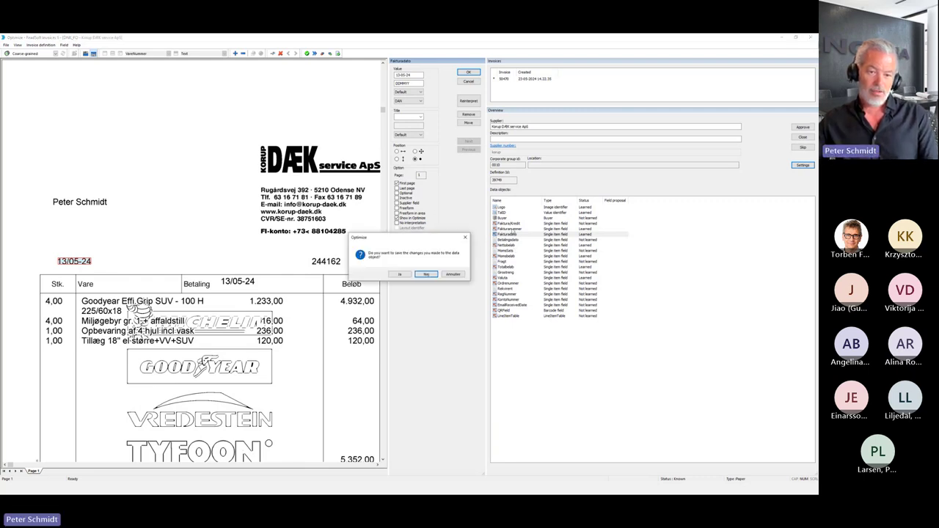
{"action": "left_click", "coordinate": [426, 274]}
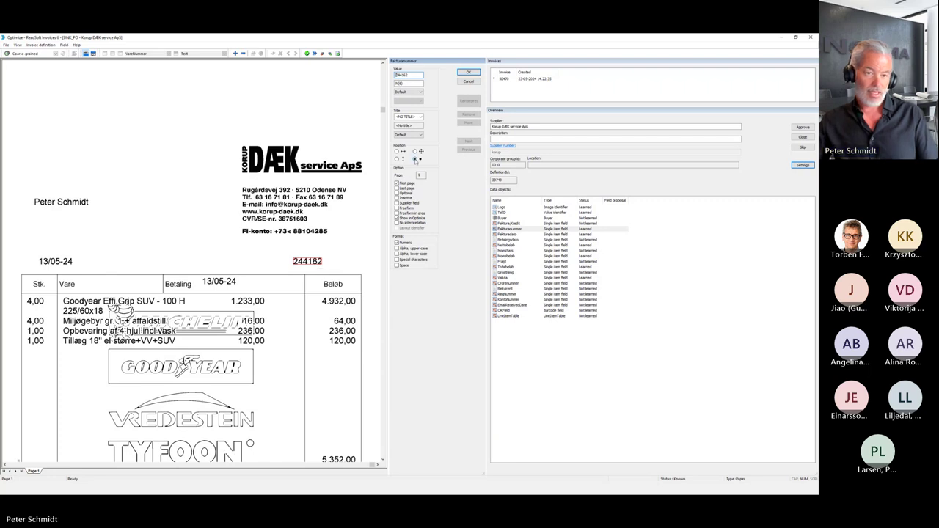
{"action": "left_click", "coordinate": [415, 160]}
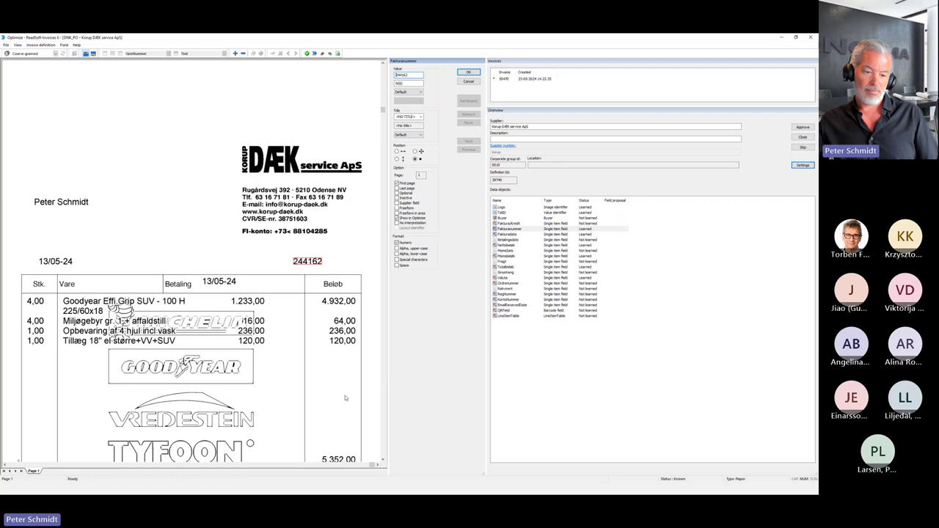
{"action": "scroll", "coordinate": [346, 399], "scroll_direction": "down", "scroll_amount": 1}
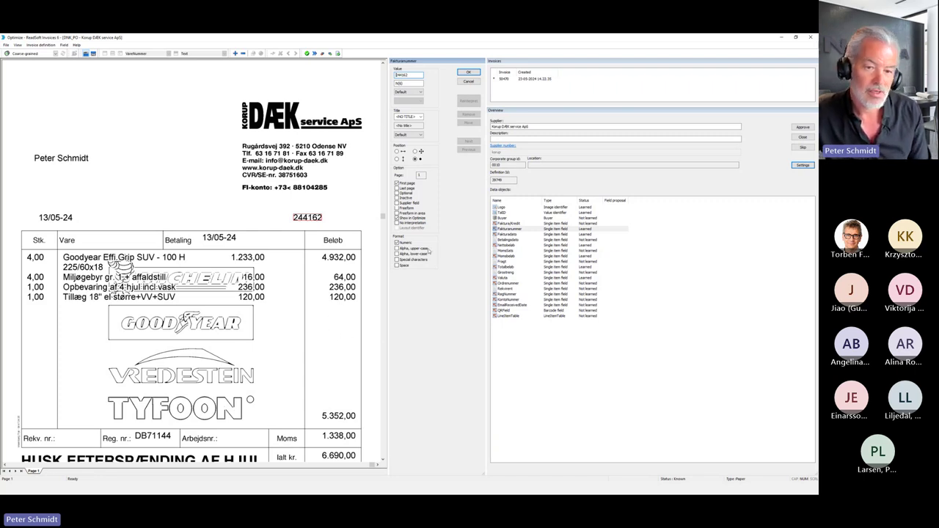
- Set the Nettobeløb field's position option to the fixed point, accept the field settings and approve the invoice definition
{"action": "left_click", "coordinate": [508, 246]}
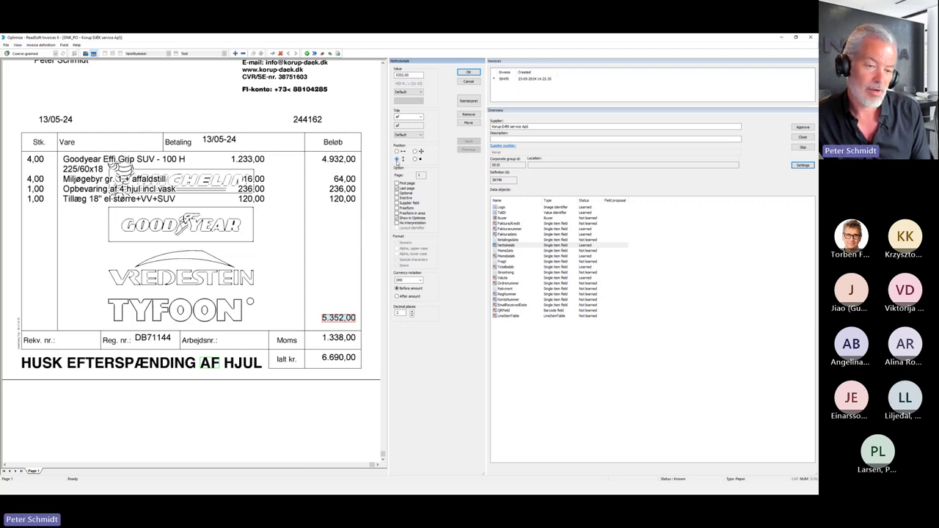
{"action": "double_click", "coordinate": [403, 116]}
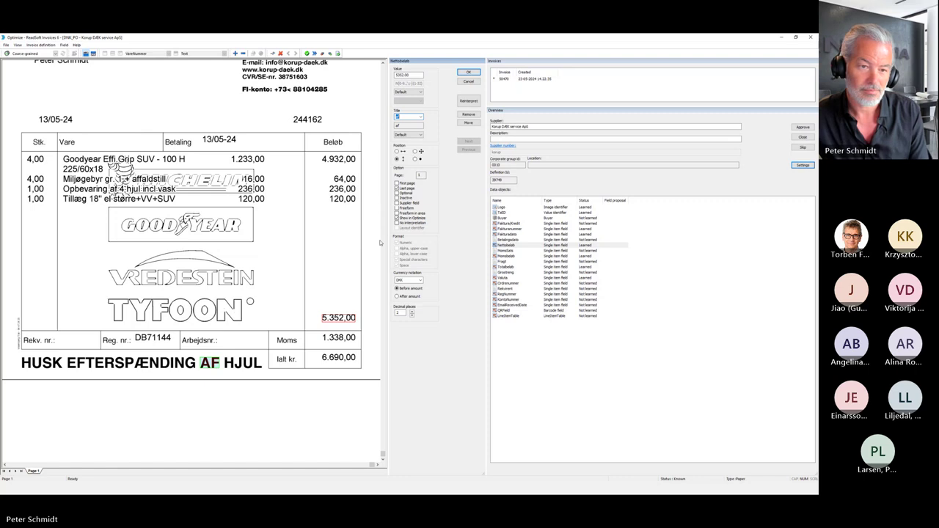
{"action": "left_click", "coordinate": [416, 160]}
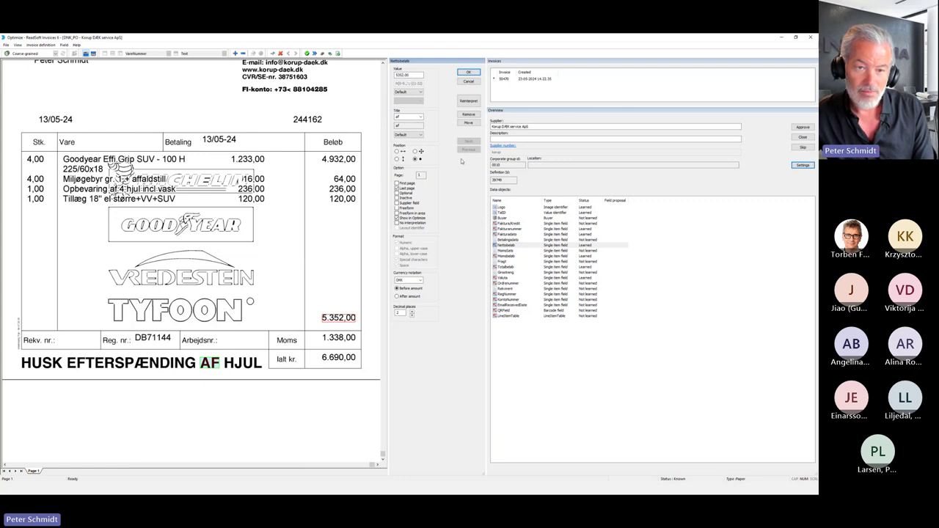
{"action": "left_click", "coordinate": [469, 72]}
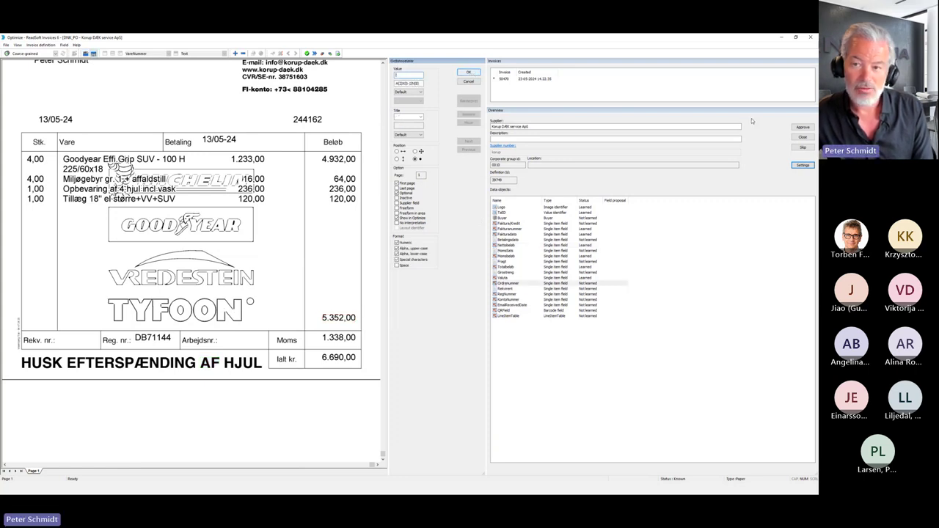
{"action": "left_click", "coordinate": [804, 127]}
{"action": "left_click", "coordinate": [430, 277]}
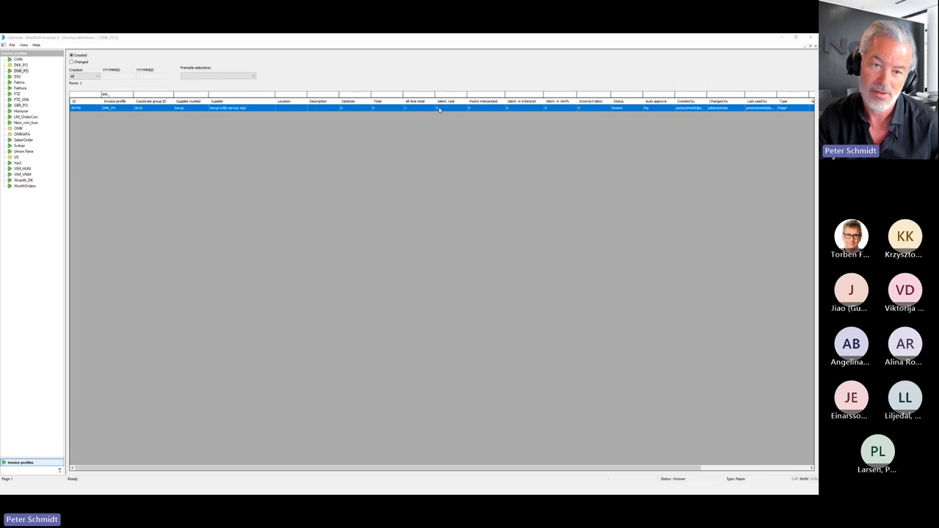
- Refresh the invoice definitions list and examine the definition's statistics, created by, changed by and last used columns
{"action": "right_click", "coordinate": [450, 168]}
{"action": "left_click", "coordinate": [480, 215]}
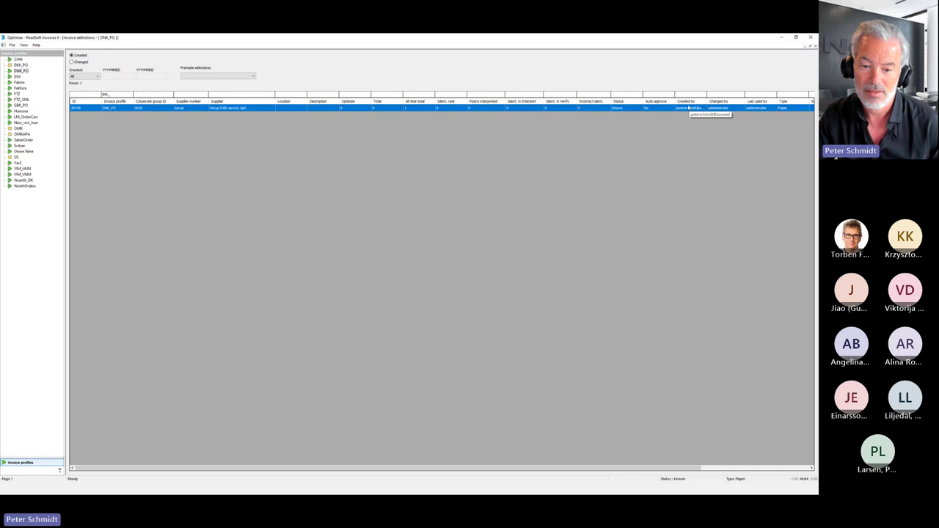
{"action": "left_click", "coordinate": [722, 470]}
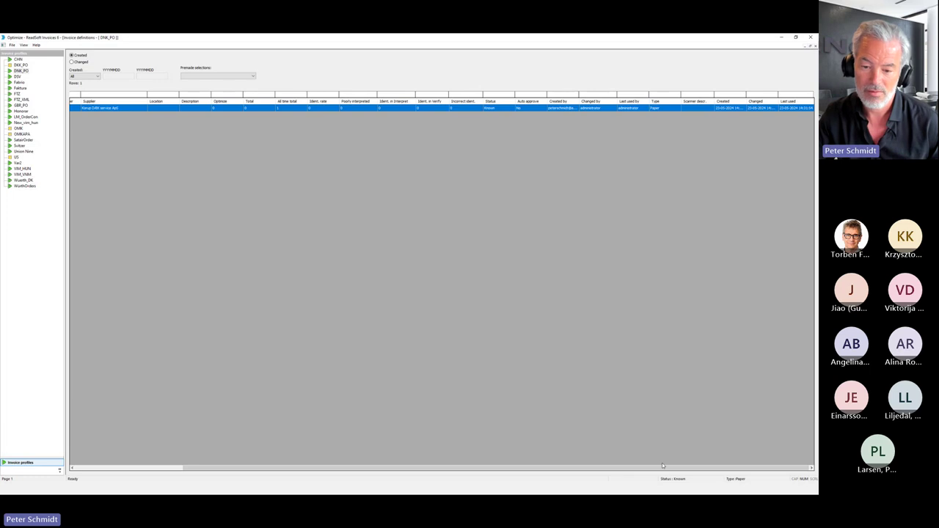
{"action": "left_click_drag", "start_coordinate": [661, 467], "coordinate": [552, 468]}
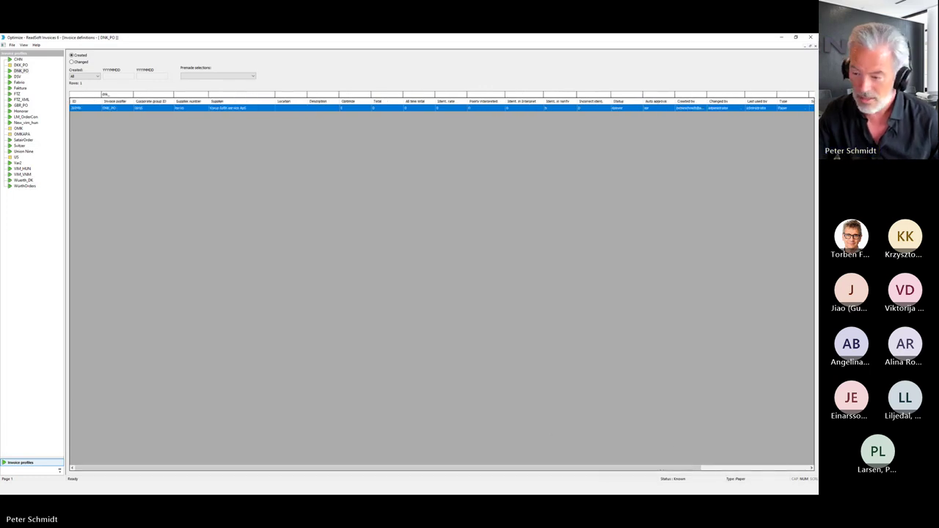
- Switch to Verify, refresh the ALL inbox and open the Korup DÆK service ApS invoice with the field error status
{"action": "key", "text": "alt+Tab"}
{"action": "right_click", "coordinate": [438, 289]}
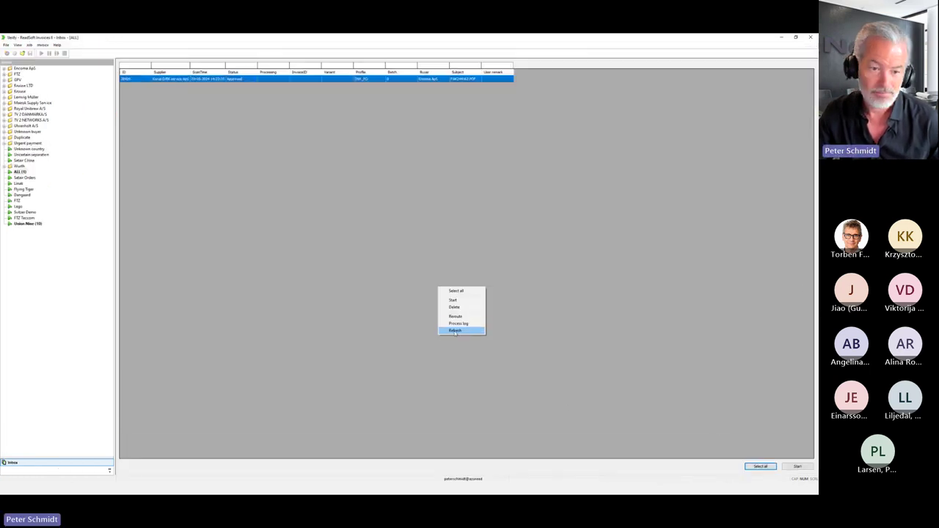
{"action": "left_click", "coordinate": [469, 329]}
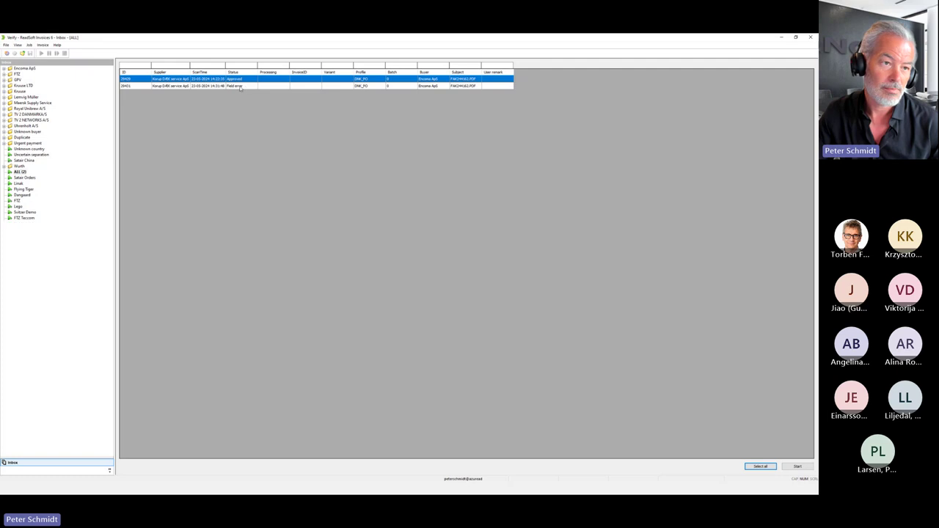
{"action": "left_click", "coordinate": [242, 87]}
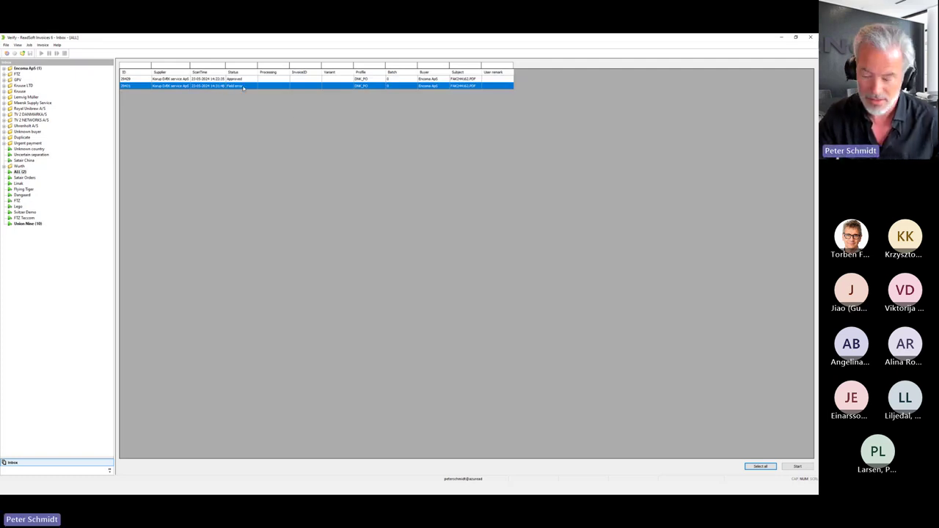
{"action": "double_click", "coordinate": [243, 87]}
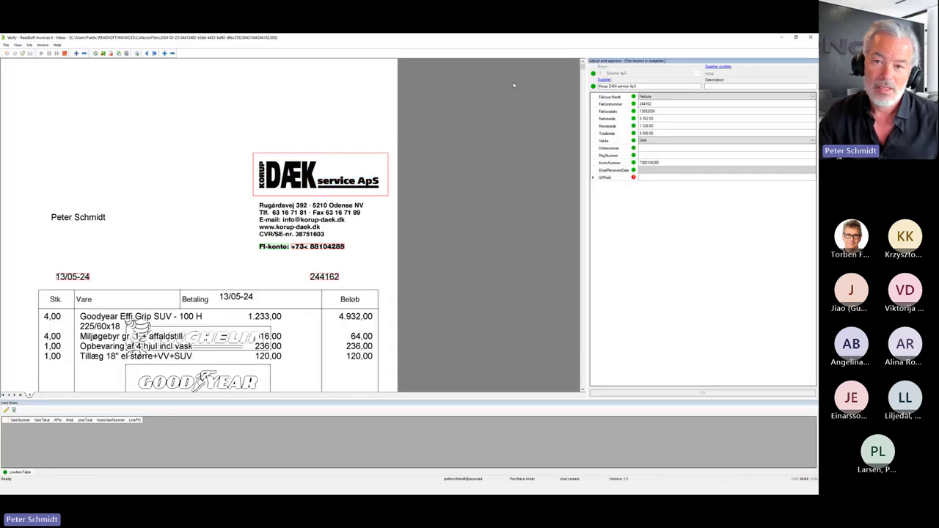
- Confirm the invoice's supplier, clear the KontoNummer field and confirm the remaining field values
{"action": "left_click", "coordinate": [610, 86]}
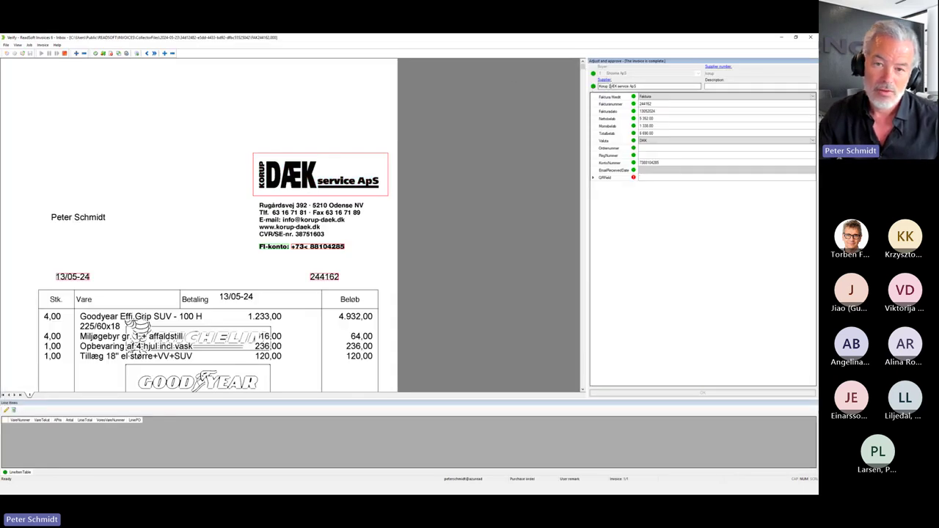
{"action": "key", "text": "Return"}
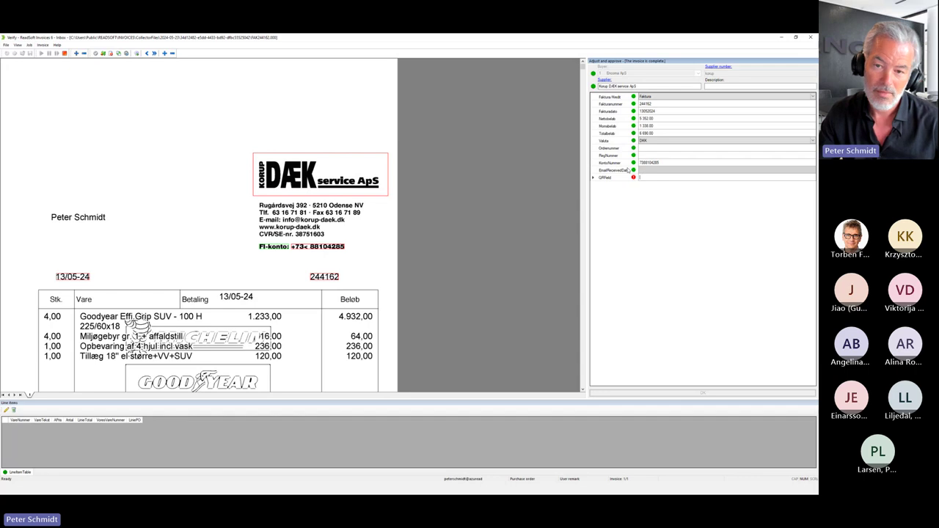
{"action": "left_click", "coordinate": [668, 163]}
{"action": "key", "text": "Delete"}
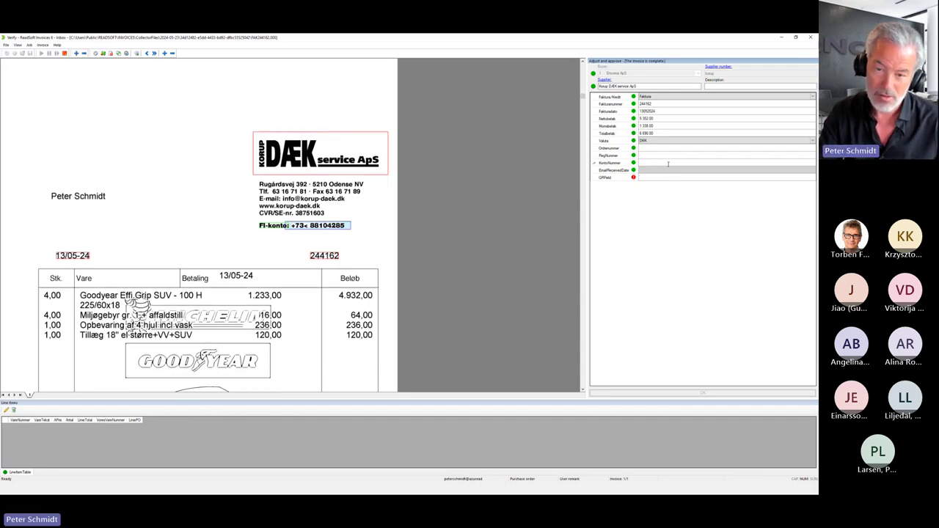
{"action": "key", "text": "Return"}
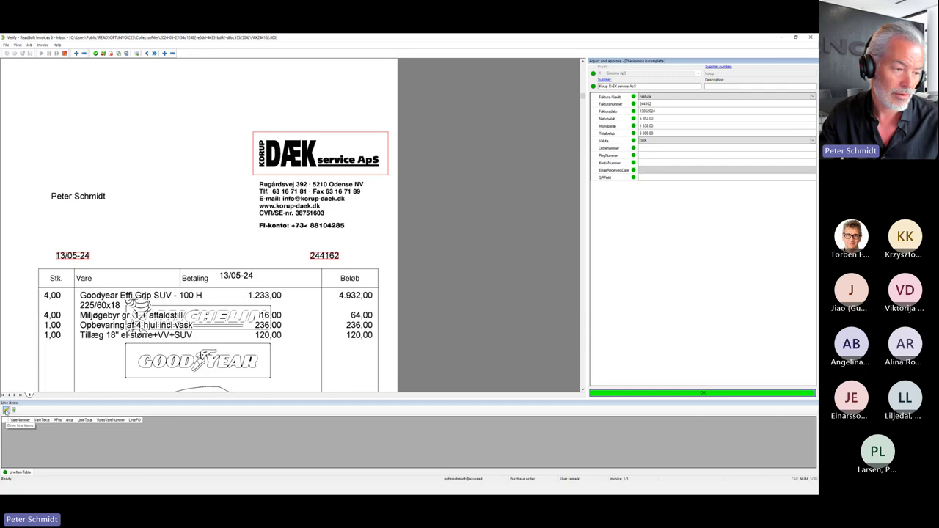
- Start drawing line items, place the dialog clear of the item rows and skip the VareNummer field
{"action": "left_click", "coordinate": [6, 411]}
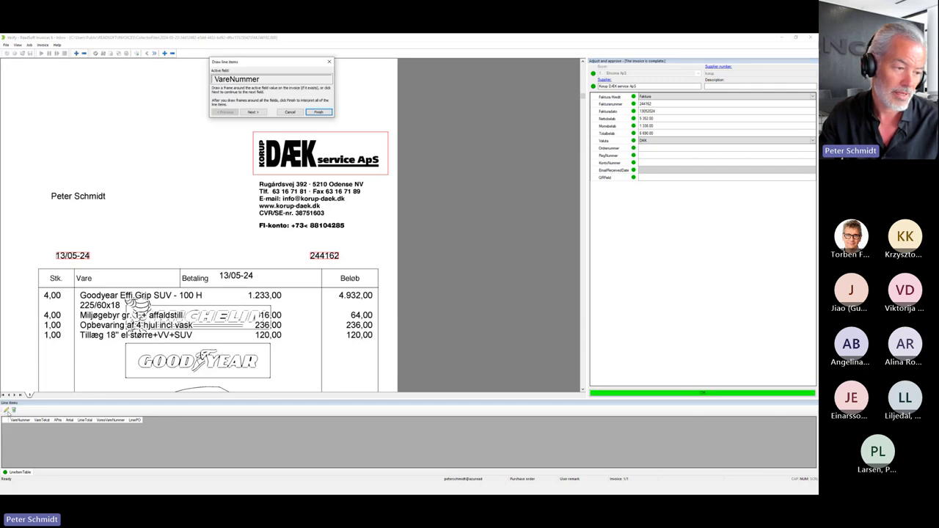
{"action": "mouse_move", "coordinate": [265, 65]}
{"action": "left_mouse_down"}
{"action": "mouse_move", "coordinate": [268, 132]}
{"action": "mouse_move", "coordinate": [171, 116]}
{"action": "left_mouse_up"}
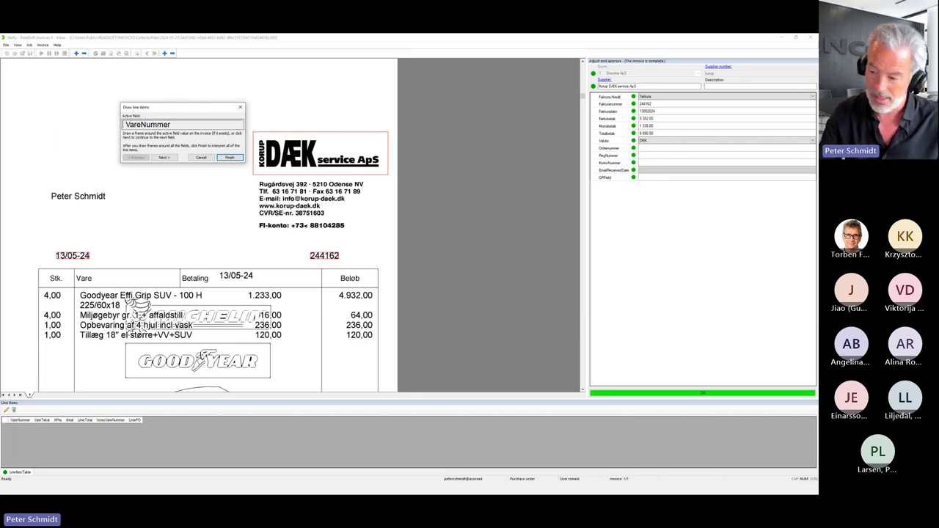
{"action": "key", "text": "alt+Tab"}
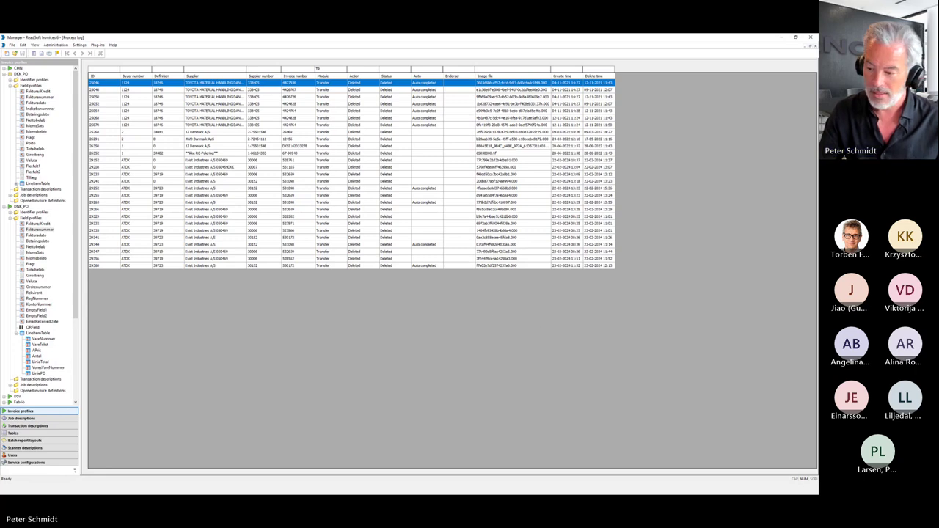
{"action": "key", "text": "alt+Tab"}
{"action": "left_click_drag", "start_coordinate": [171, 110], "coordinate": [162, 109]}
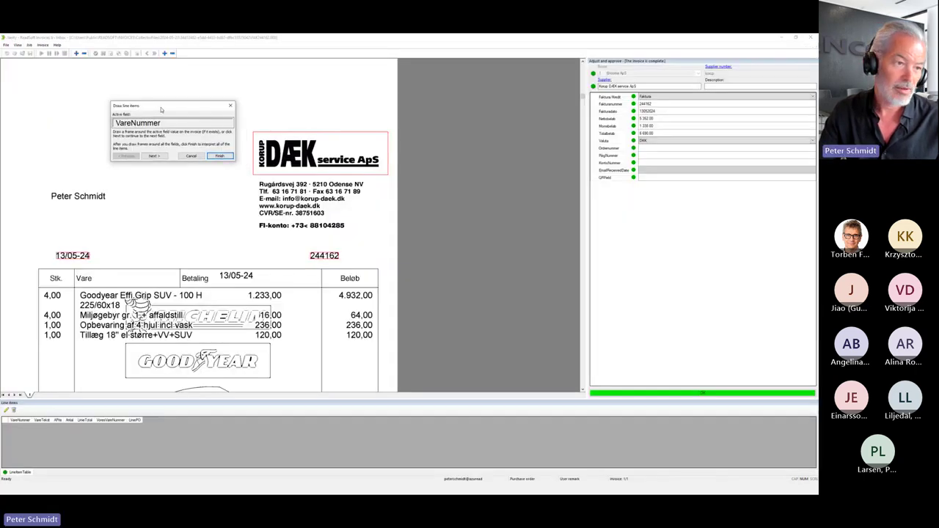
{"action": "left_click", "coordinate": [166, 156]}
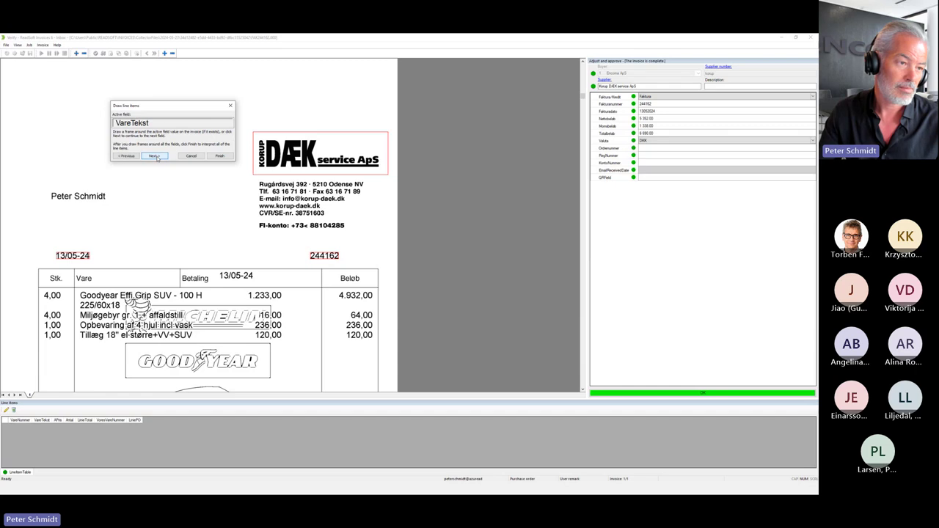
- Frame the VareTekst, APris, Antal and LinieTotal values in the first item row and finish to interpret all line items
{"action": "left_click_drag", "start_coordinate": [79, 292], "coordinate": [207, 302]}
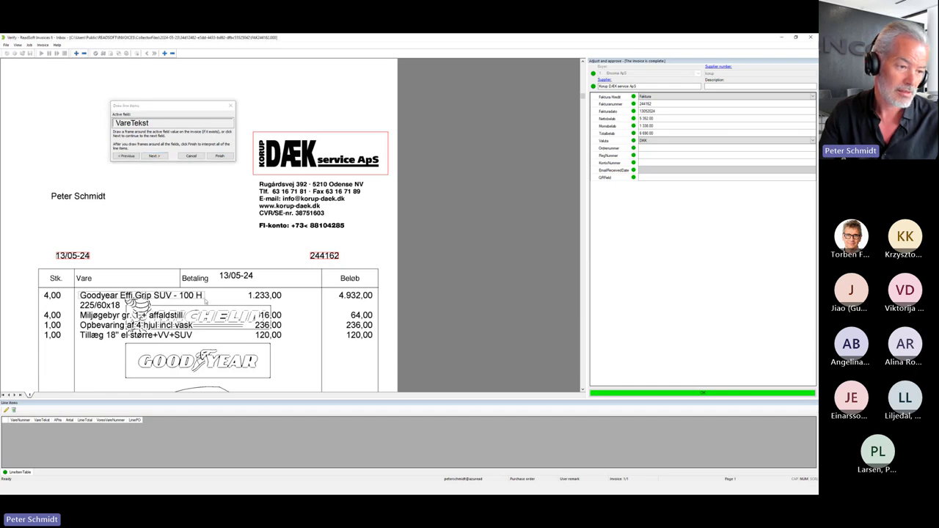
{"action": "scroll", "coordinate": [207, 302], "scroll_direction": "down", "scroll_amount": 2}
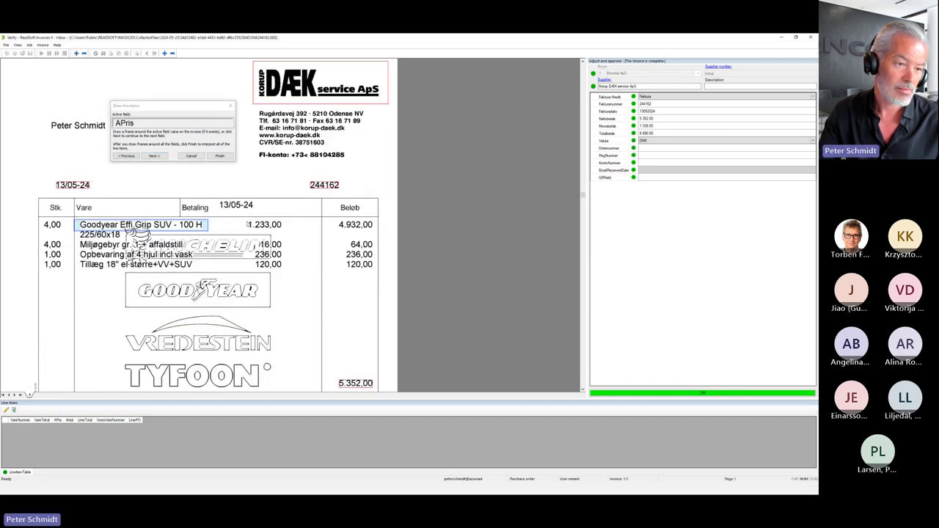
{"action": "left_click_drag", "start_coordinate": [246, 220], "coordinate": [285, 231]}
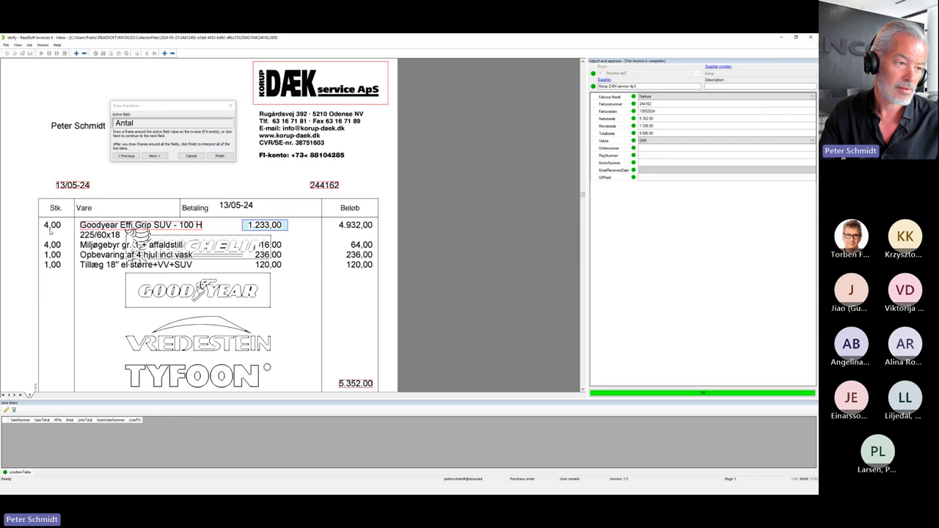
{"action": "left_click_drag", "start_coordinate": [42, 220], "coordinate": [66, 235]}
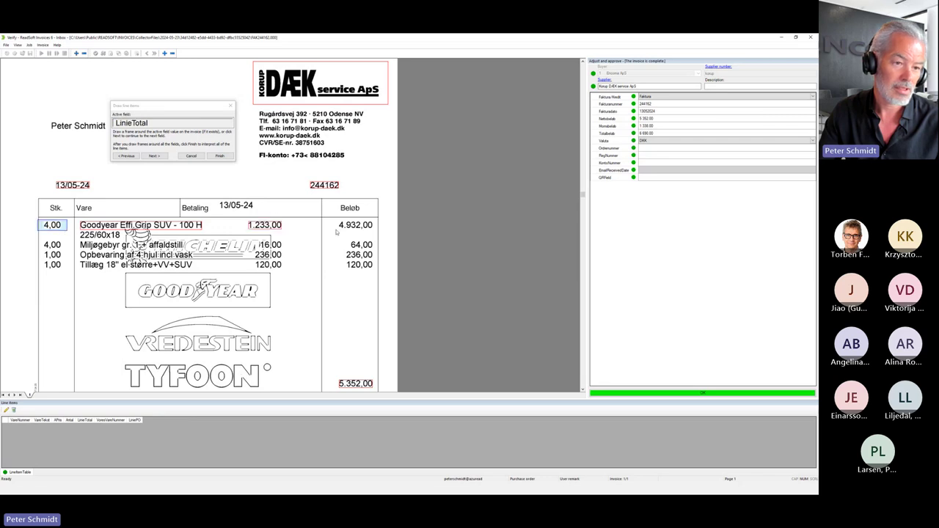
{"action": "left_click_drag", "start_coordinate": [336, 219], "coordinate": [377, 232]}
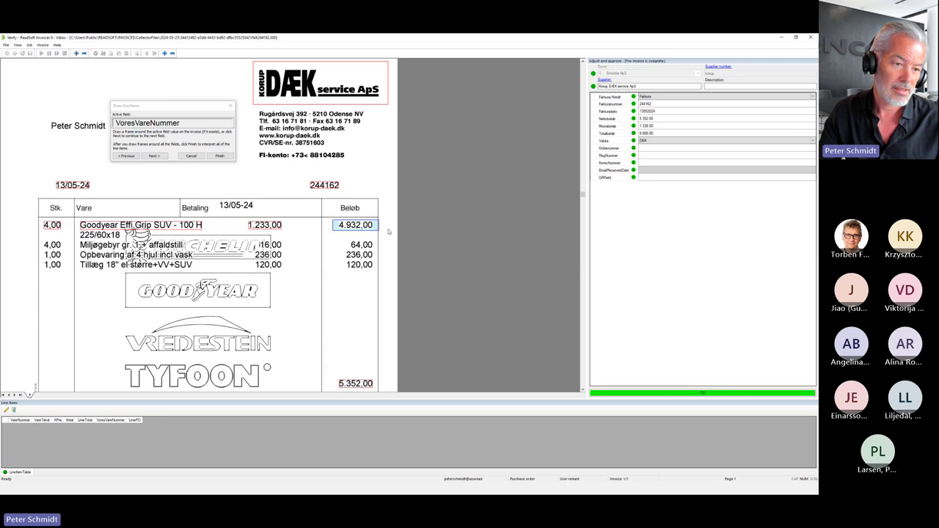
{"action": "left_click", "coordinate": [219, 156]}
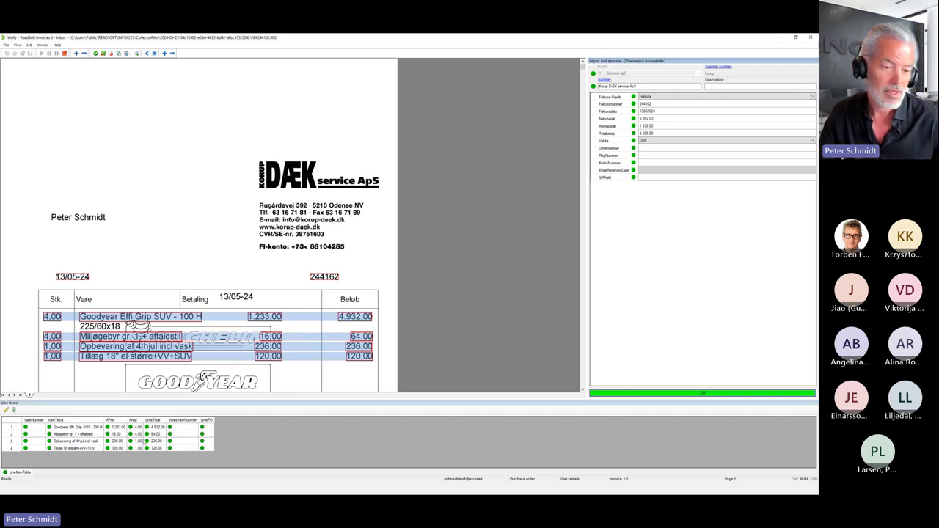
- Check the extracted line items against the invoice image and approve the invoice
{"action": "scroll", "coordinate": [208, 281], "scroll_direction": "down", "scroll_amount": 2}
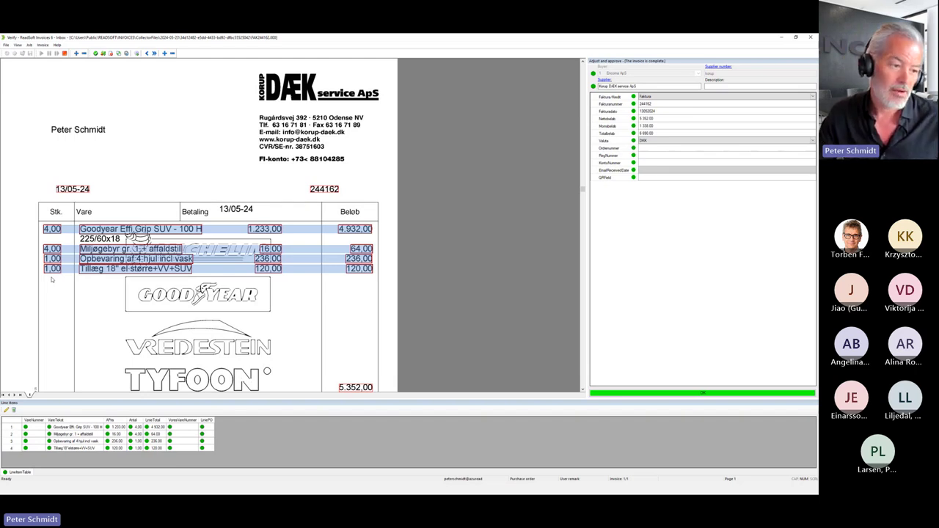
{"action": "scroll", "coordinate": [146, 302], "scroll_direction": "down", "scroll_amount": 1}
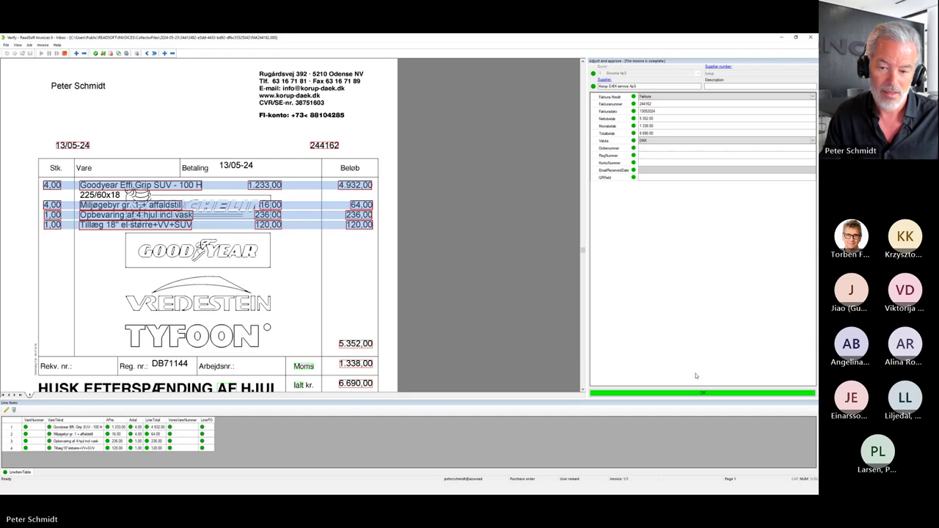
{"action": "left_click", "coordinate": [688, 397]}
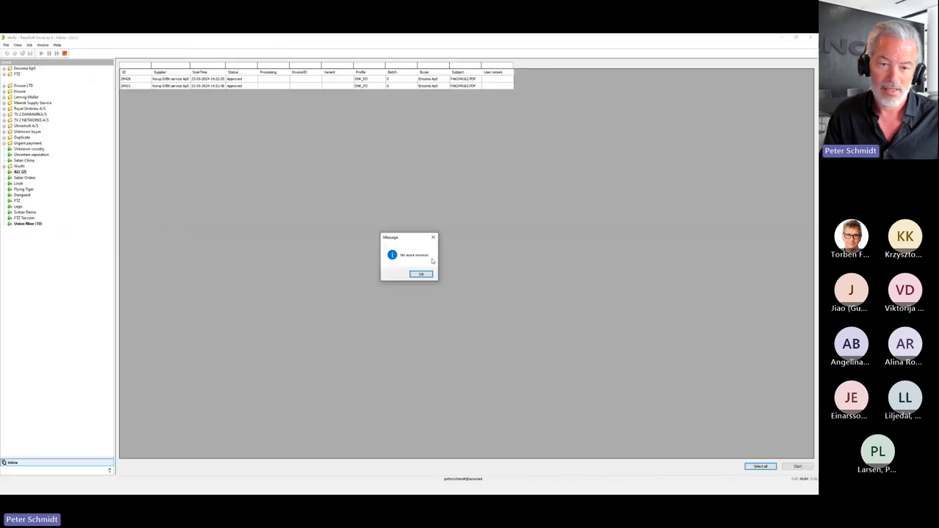
{"action": "left_click", "coordinate": [420, 273]}
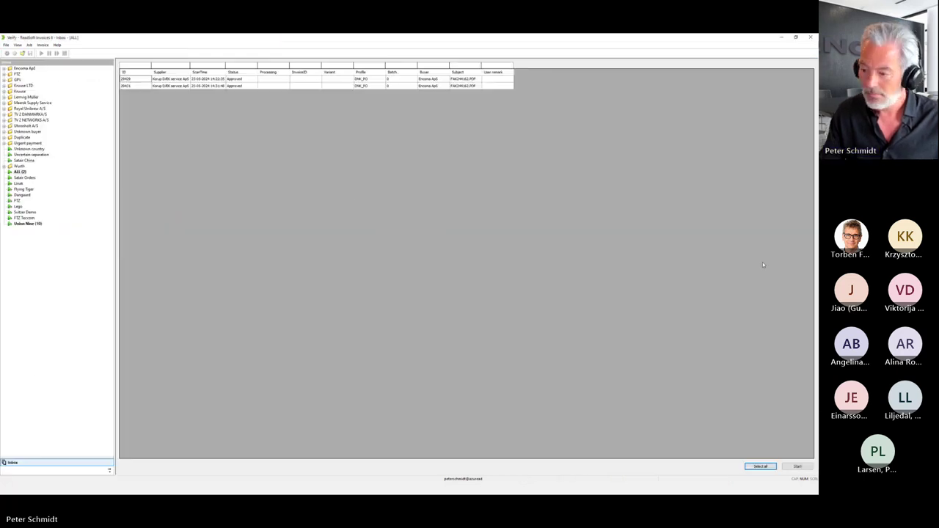
- Switch to Optimize, open the Korup DÆK service ApS definition and set the Ordrenummer and RegNummer fields to Inactive
{"action": "key", "text": "alt+Tab"}
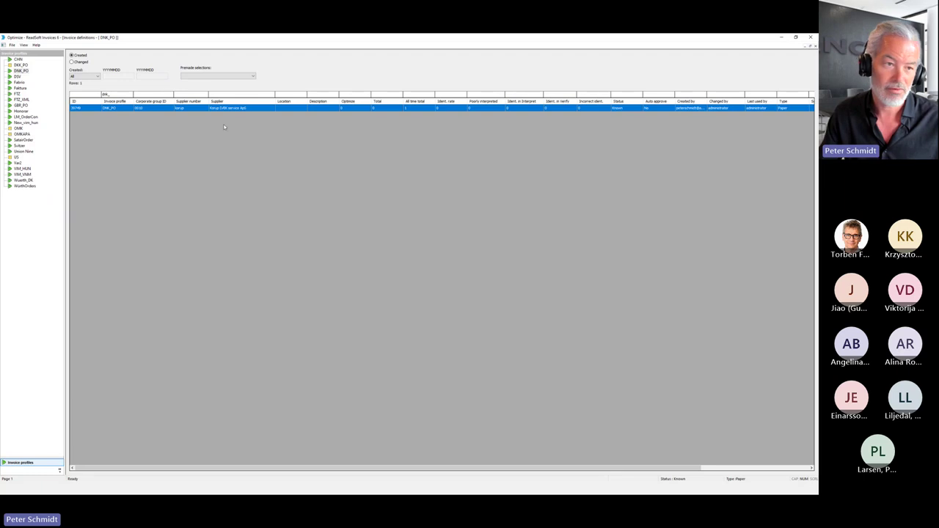
{"action": "double_click", "coordinate": [232, 108]}
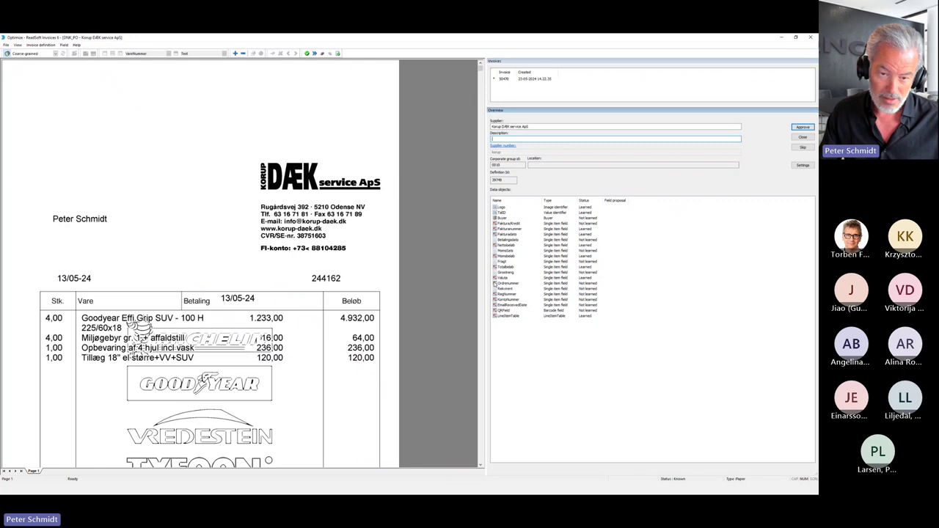
{"action": "double_click", "coordinate": [494, 283]}
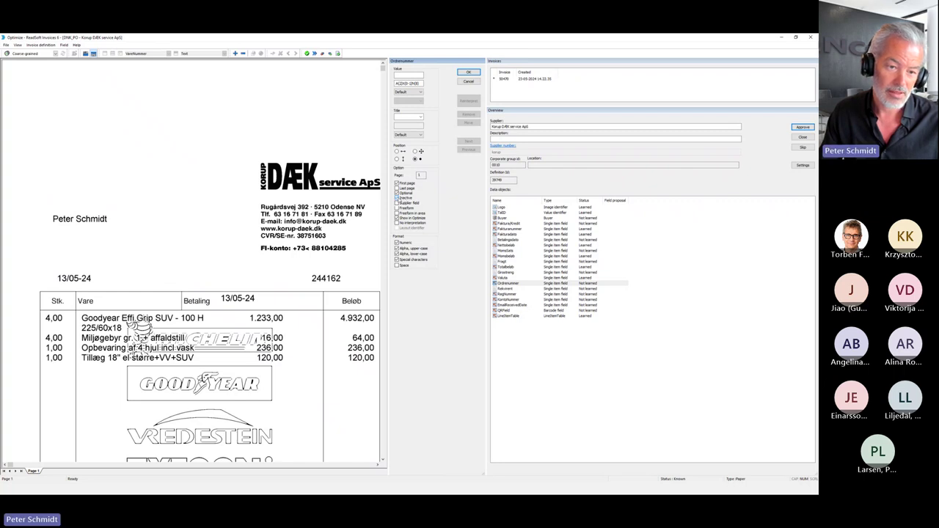
{"action": "left_click", "coordinate": [476, 74]}
{"action": "left_click", "coordinate": [397, 200]}
{"action": "left_click", "coordinate": [475, 74]}
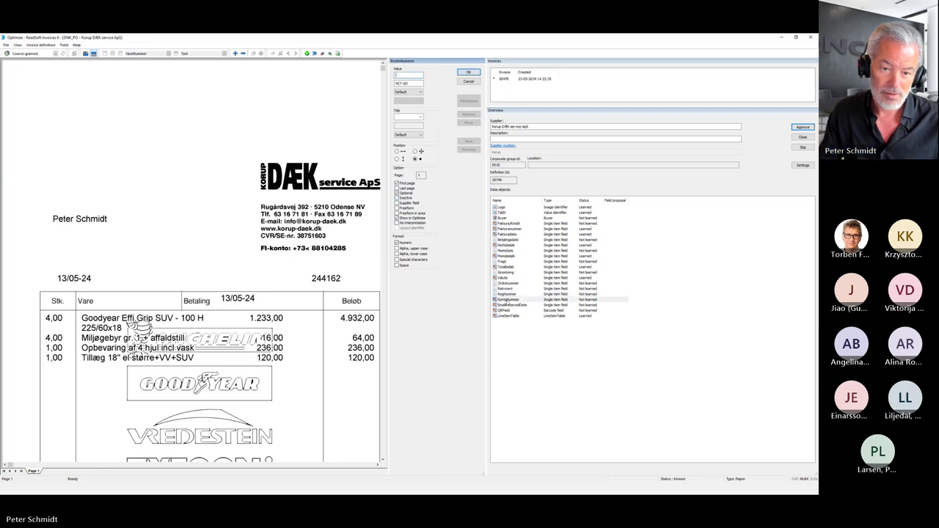
- Set the KontoNummer, EmailReceivedDate and QRField fields to Inactive and approve the definition even though it is not fully learned
{"action": "left_click", "coordinate": [398, 200]}
{"action": "left_click", "coordinate": [469, 72]}
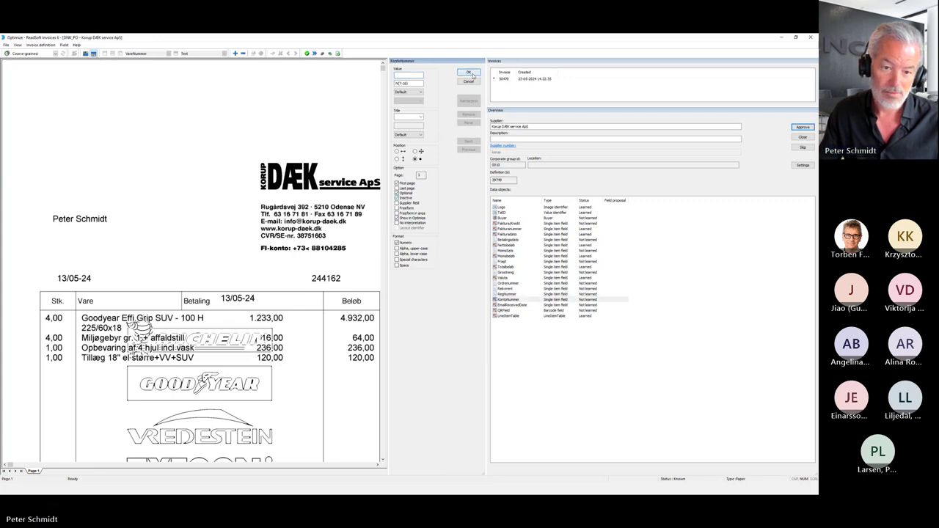
{"action": "left_click", "coordinate": [397, 198]}
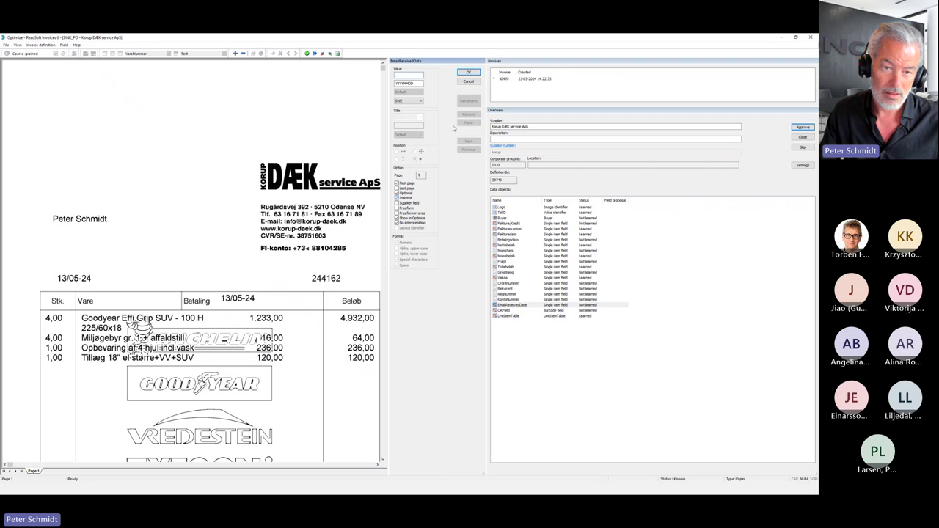
{"action": "left_click", "coordinate": [469, 72]}
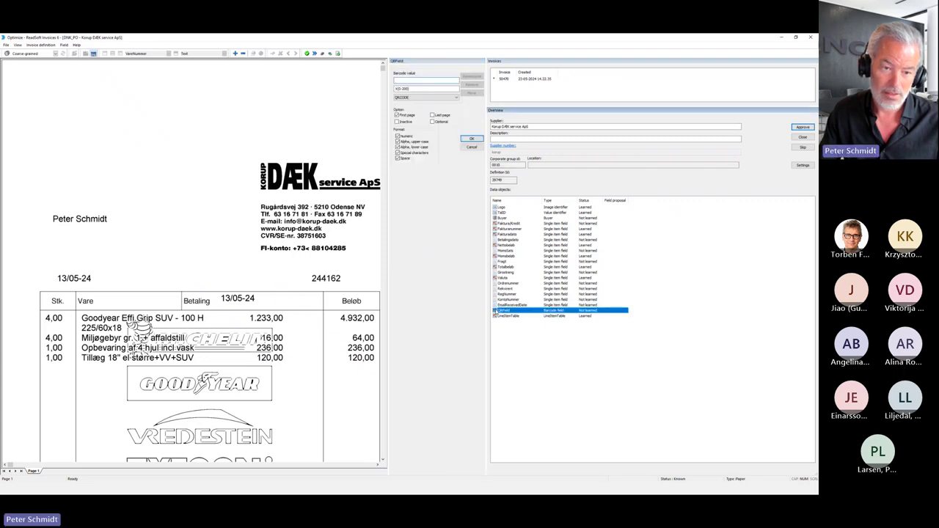
{"action": "left_click", "coordinate": [397, 122]}
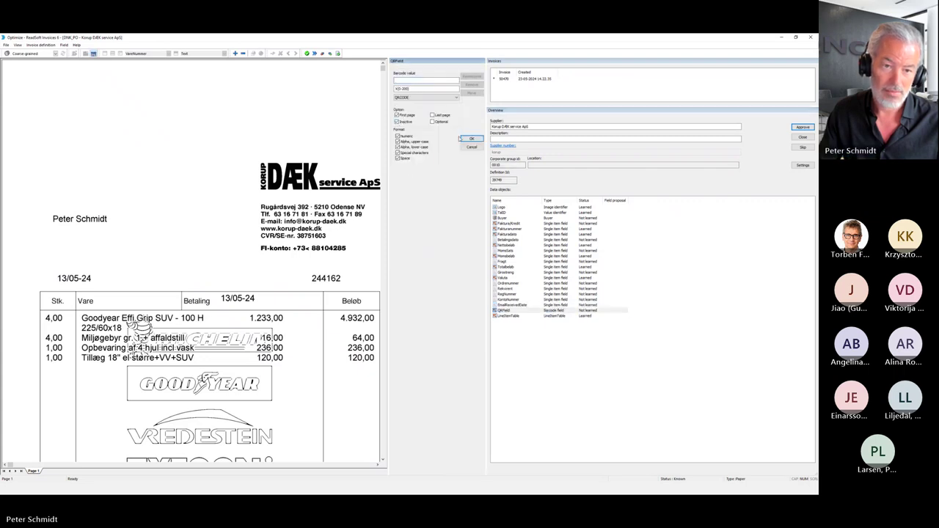
{"action": "left_click", "coordinate": [471, 139]}
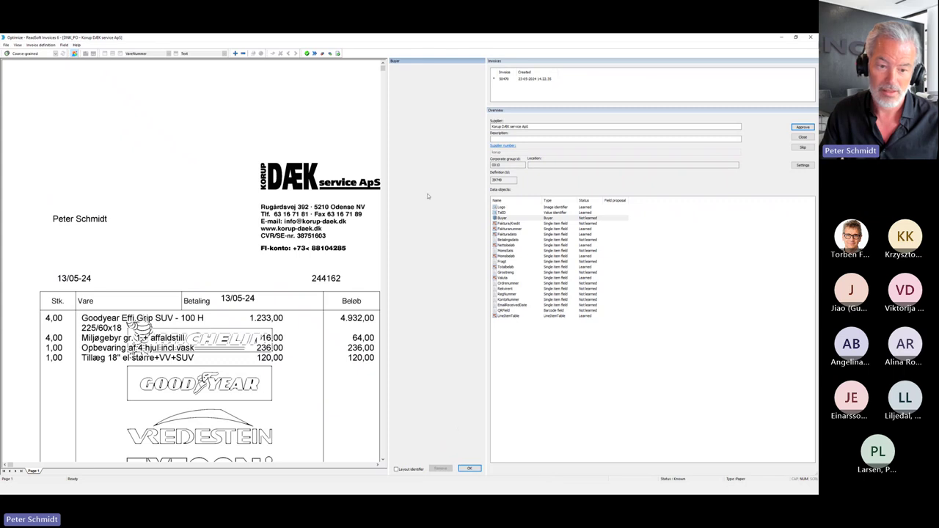
{"action": "left_click", "coordinate": [802, 127]}
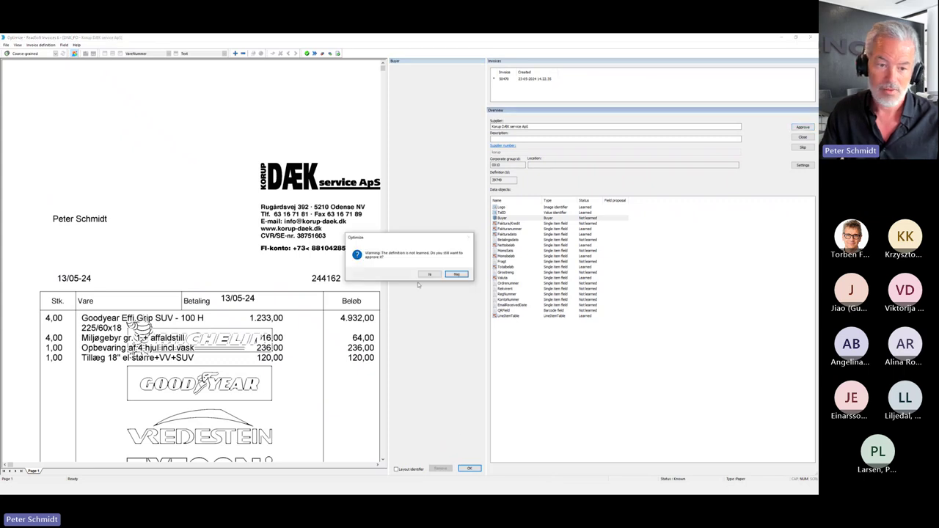
{"action": "left_click", "coordinate": [430, 276]}
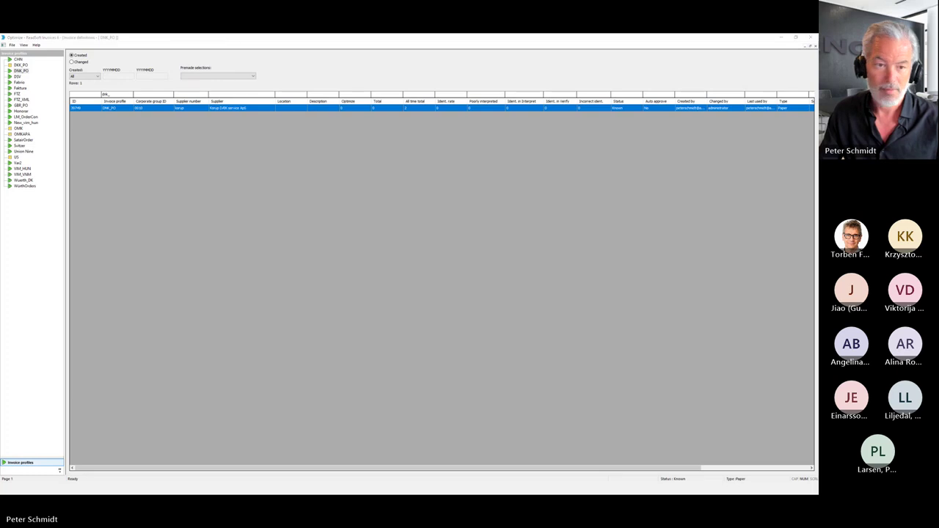
- Switch to Verify, refresh the inbox, open the newest Complete Korup DÆK service ApS invoice to check its interpretation, and close it without saving
{"action": "key", "text": "alt+Tab"}
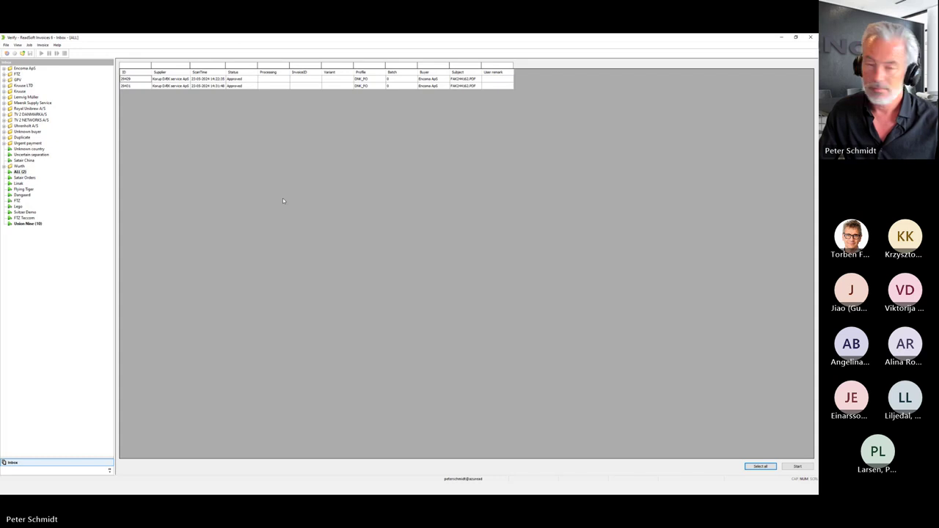
{"action": "right_click", "coordinate": [283, 198]}
{"action": "left_click", "coordinate": [290, 246]}
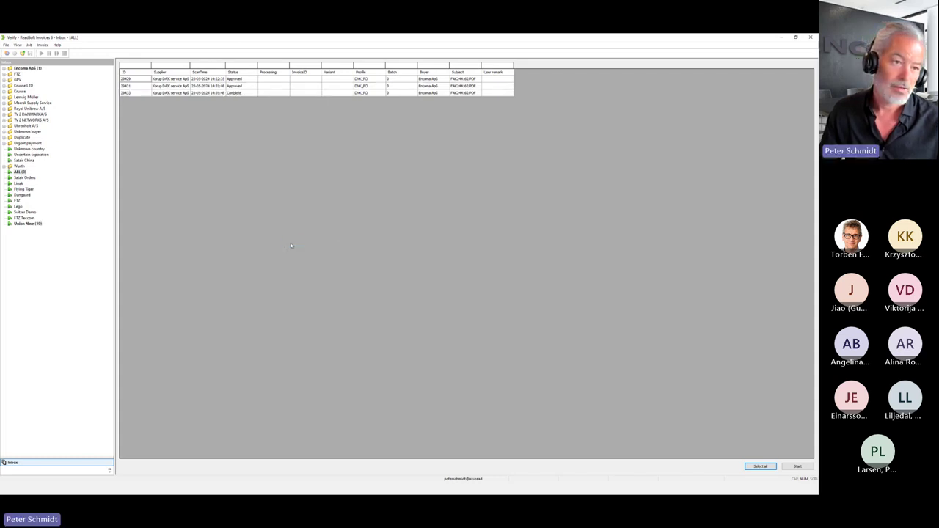
{"action": "left_click", "coordinate": [368, 94]}
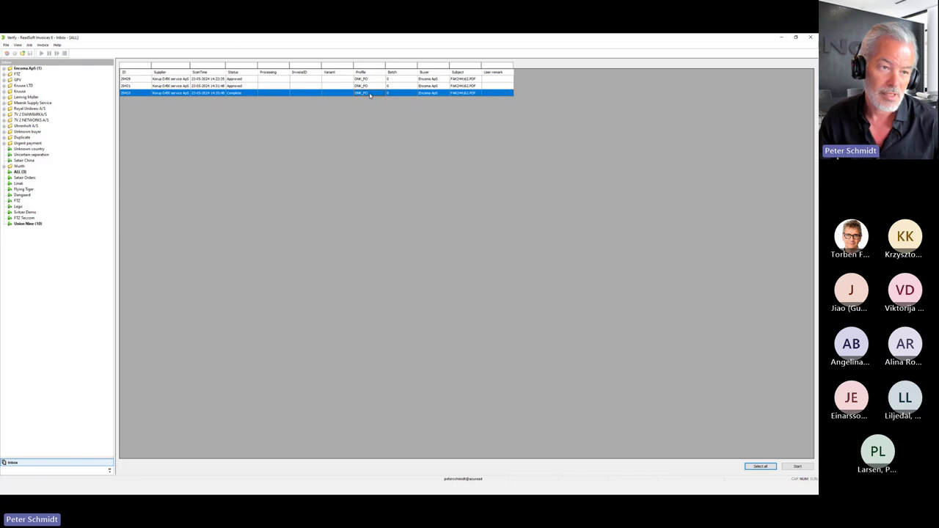
{"action": "double_click", "coordinate": [370, 94]}
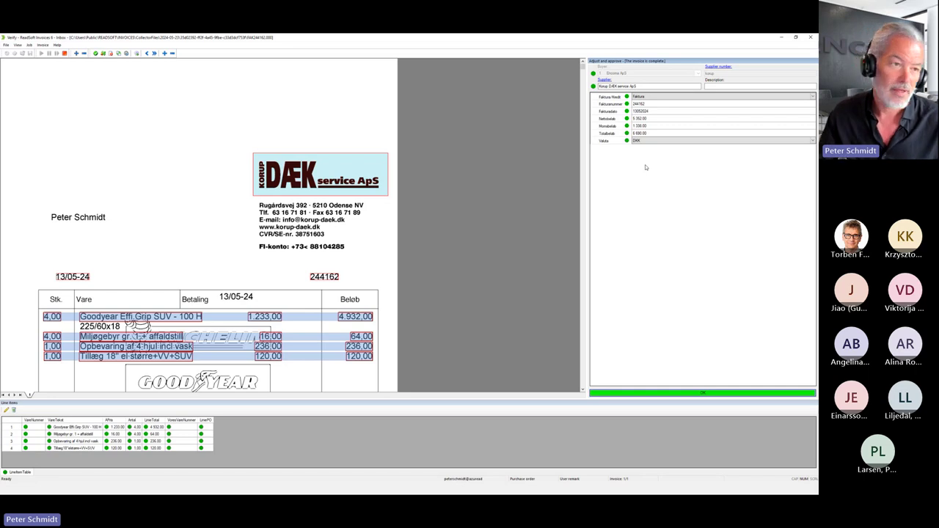
{"action": "left_click", "coordinate": [65, 53]}
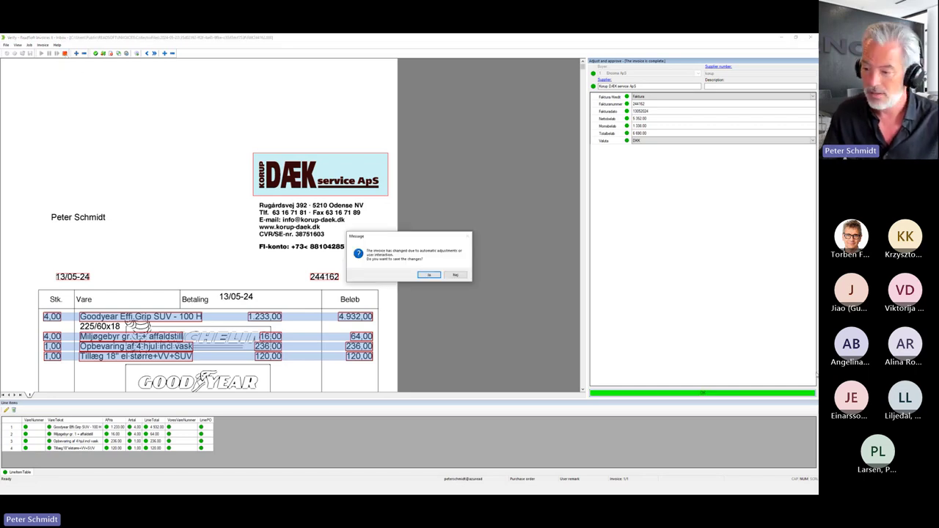
{"action": "left_click", "coordinate": [455, 275]}
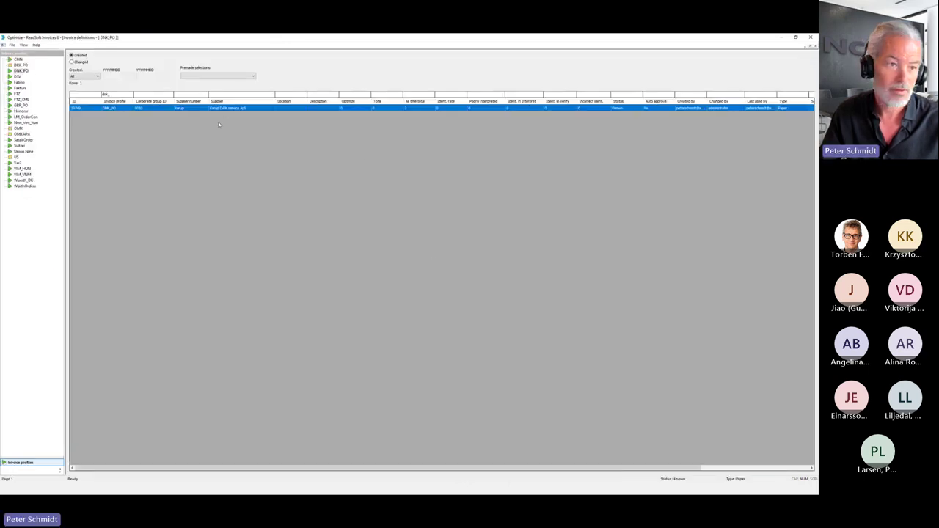
- In Optimize, reopen the Korup DÆK service ApS definition and frame a Coarse-grained filter over the tyre brand logos in the item area
{"action": "double_click", "coordinate": [224, 108]}
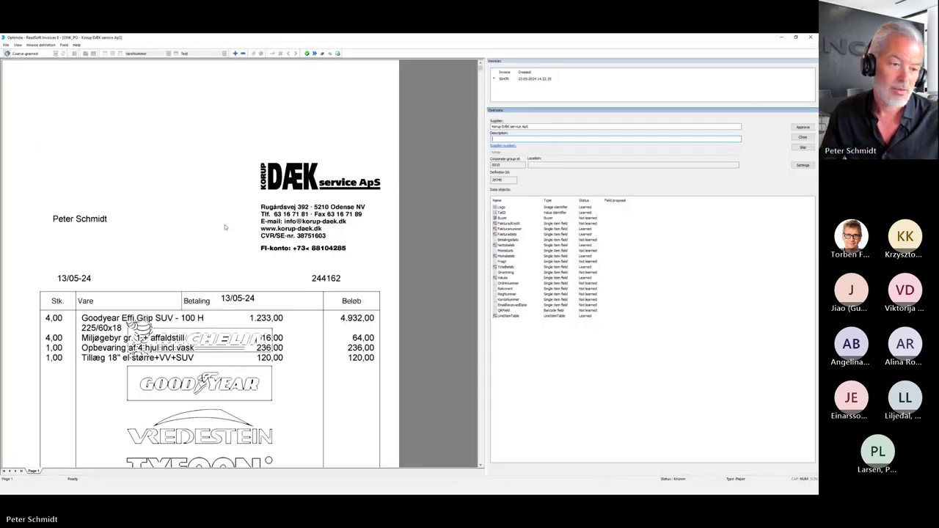
{"action": "left_click", "coordinate": [482, 466]}
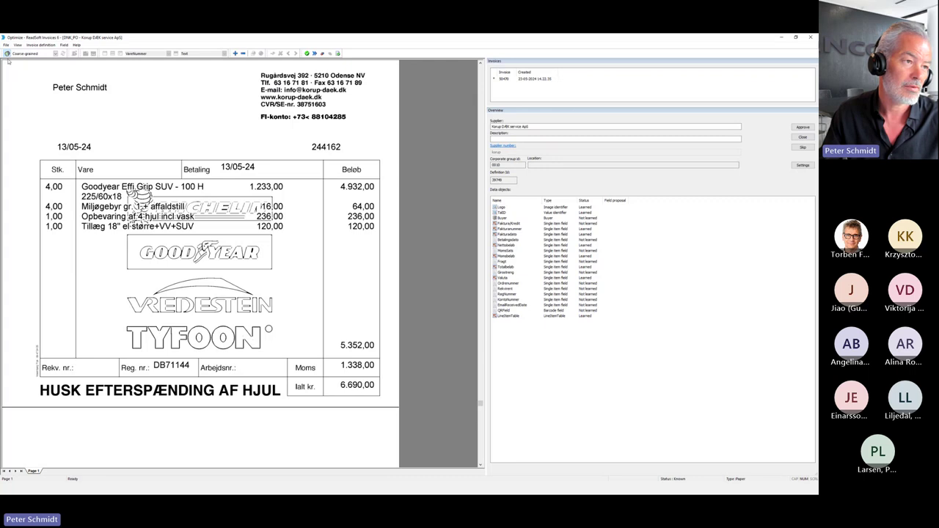
{"action": "left_click", "coordinate": [7, 54]}
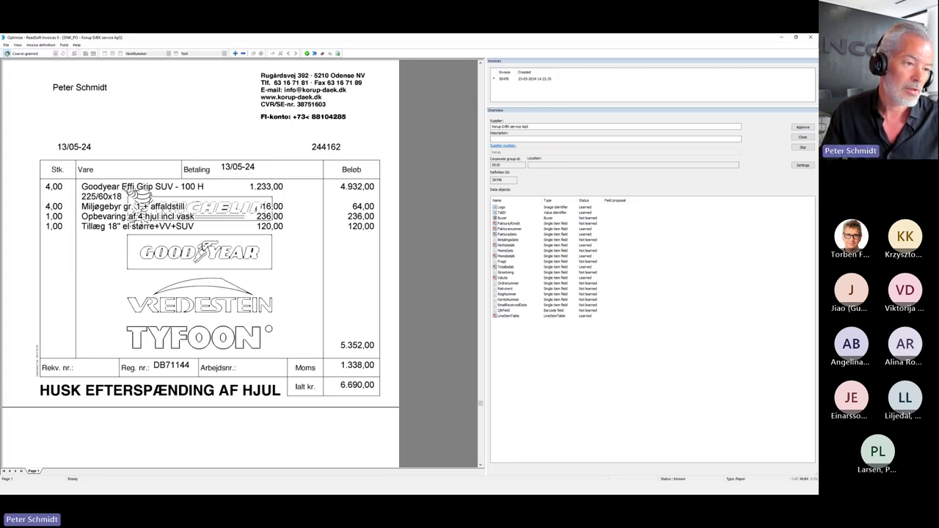
{"action": "left_click_drag", "start_coordinate": [121, 185], "coordinate": [285, 357]}
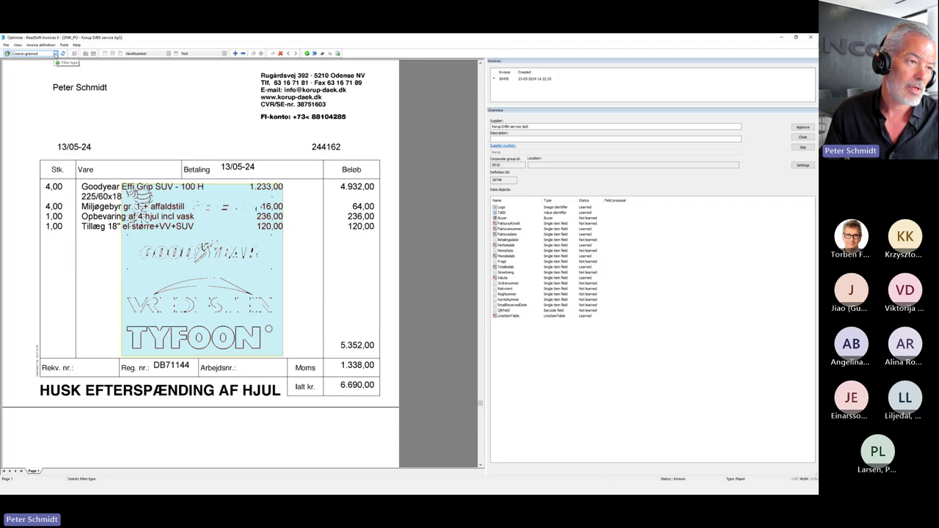
{"action": "left_click", "coordinate": [55, 54]}
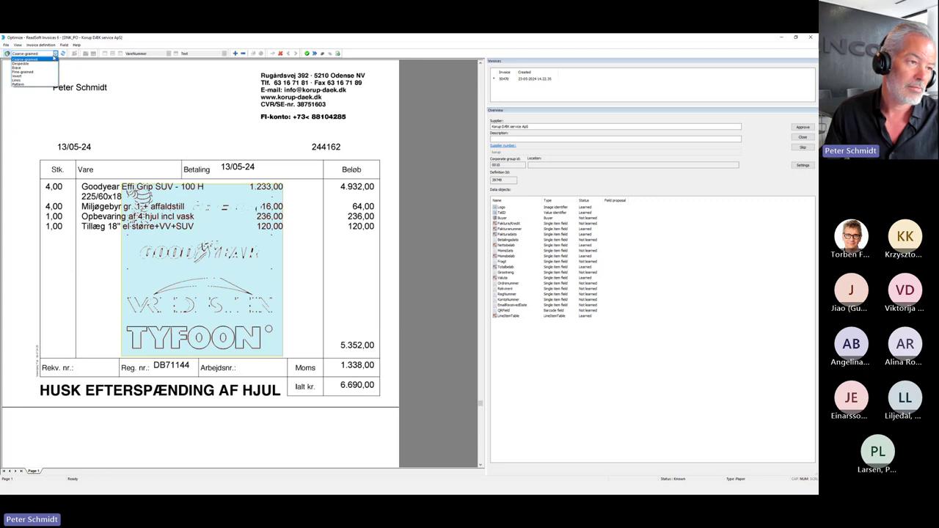
{"action": "left_click", "coordinate": [40, 61]}
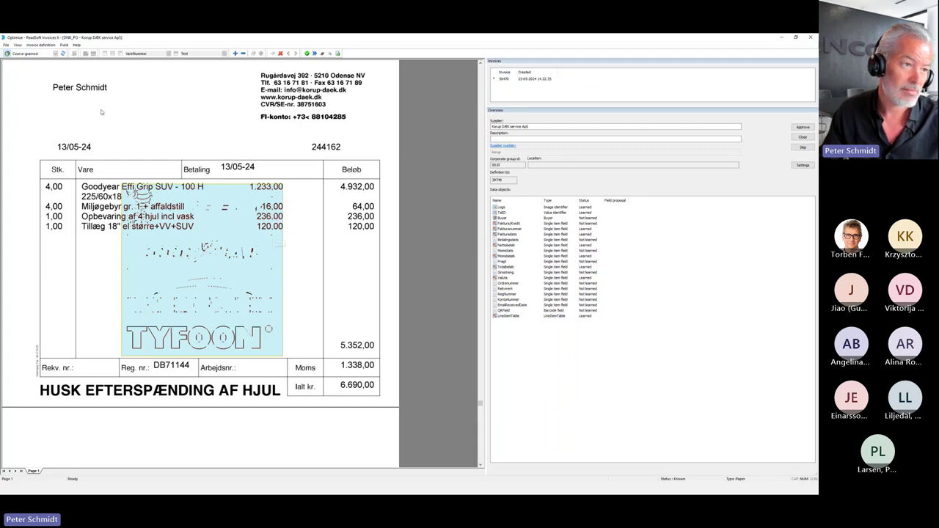
- Try the Desperate and Erase filter types on the framed logo area
{"action": "left_click", "coordinate": [33, 54]}
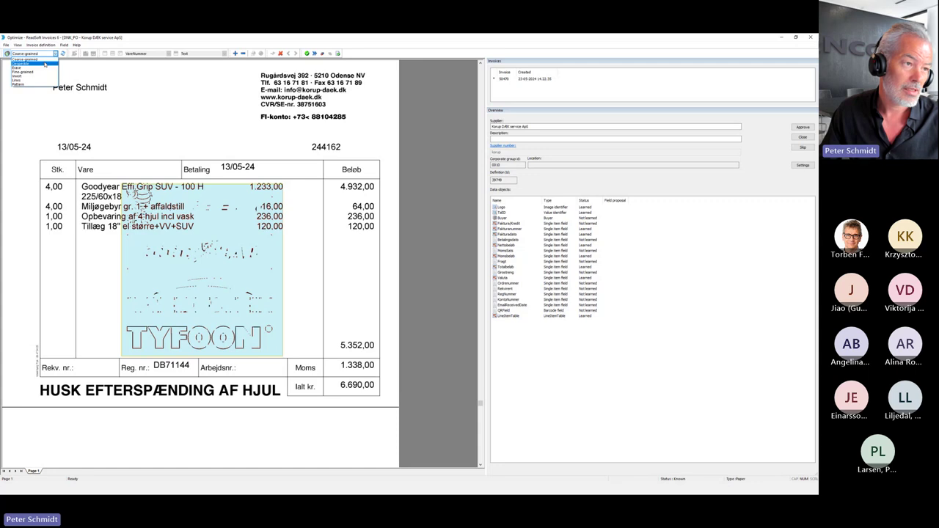
{"action": "left_click", "coordinate": [45, 65]}
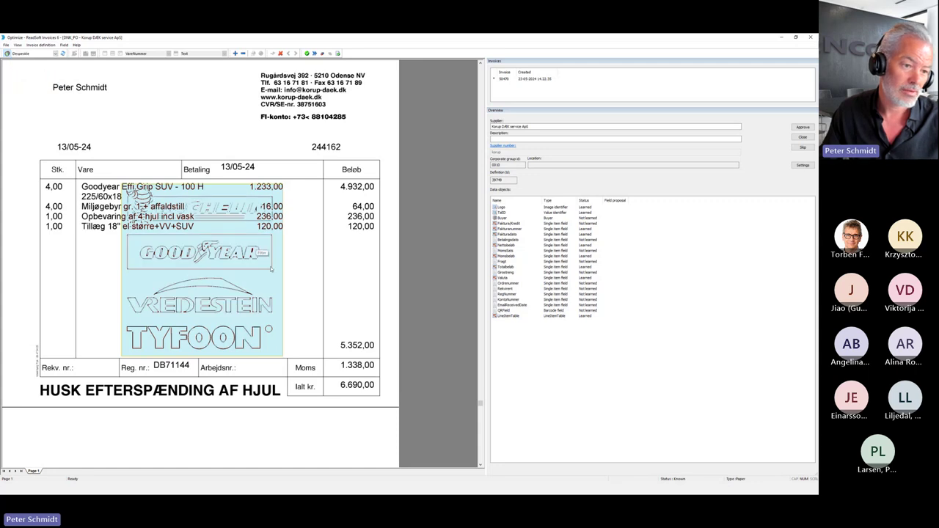
{"action": "left_click", "coordinate": [55, 53]}
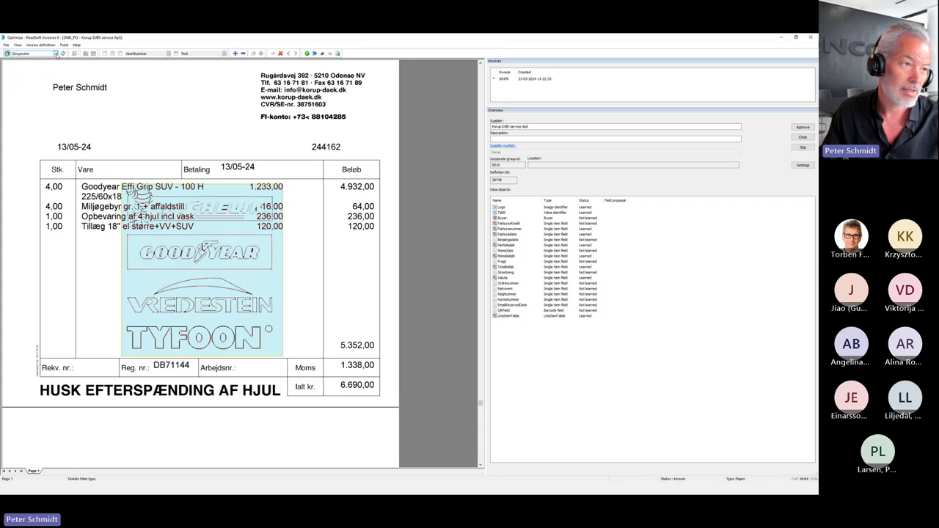
{"action": "left_click", "coordinate": [50, 68]}
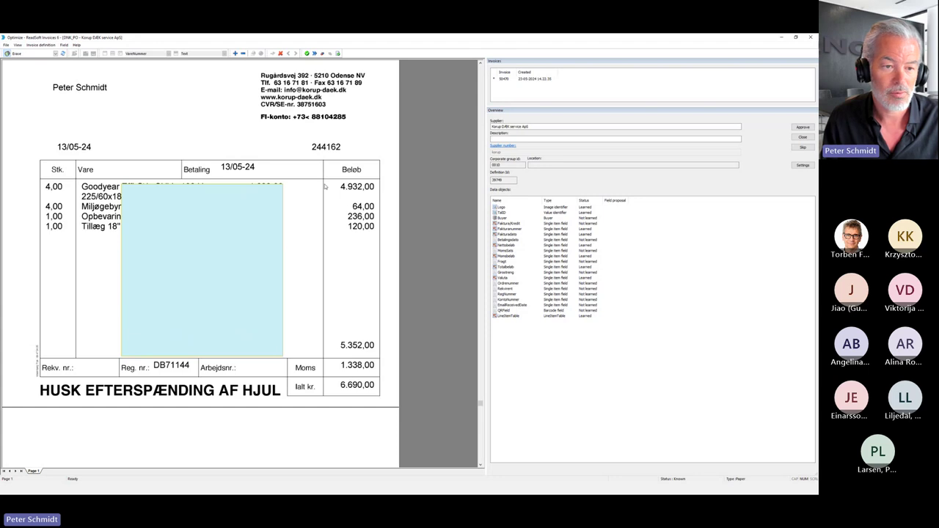
- Set the logo area's filter type to Coarse-grained and approve the definition
{"action": "left_click", "coordinate": [55, 54]}
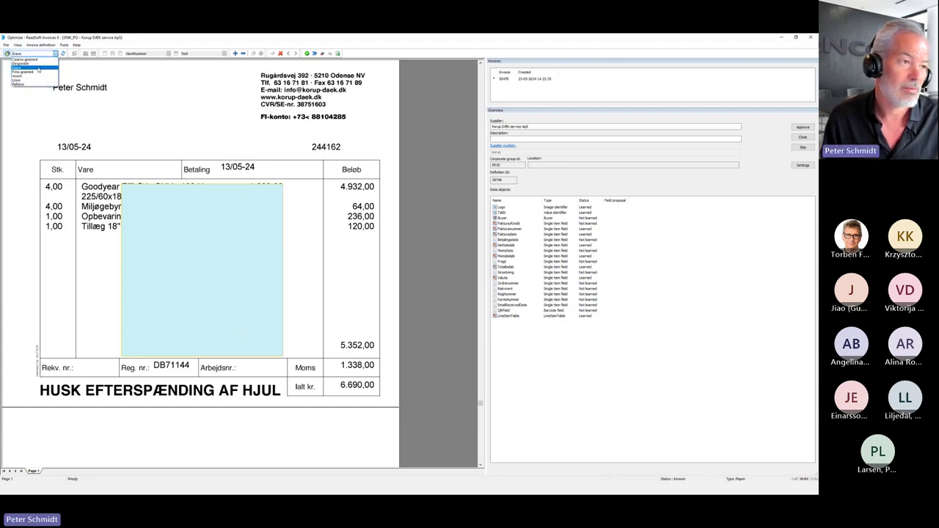
{"action": "left_click", "coordinate": [38, 59]}
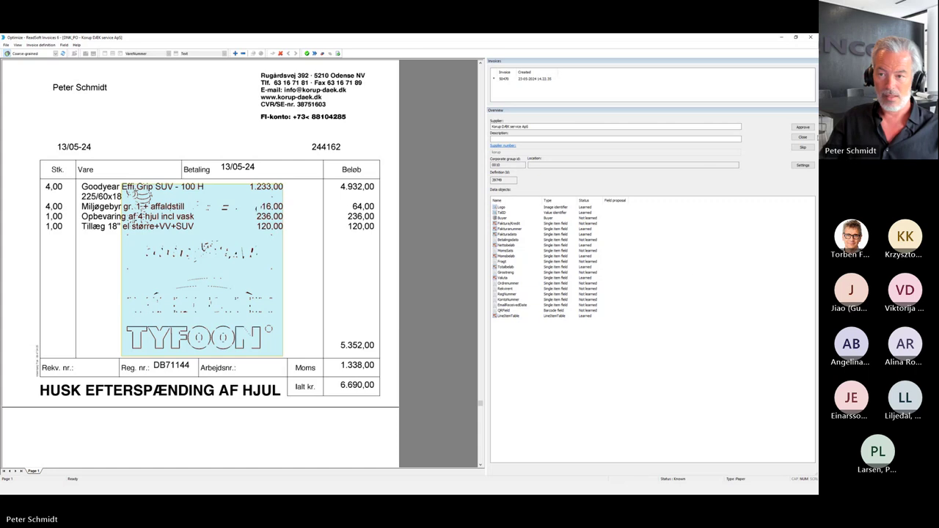
{"action": "left_click", "coordinate": [802, 127]}
{"action": "left_click", "coordinate": [429, 274]}
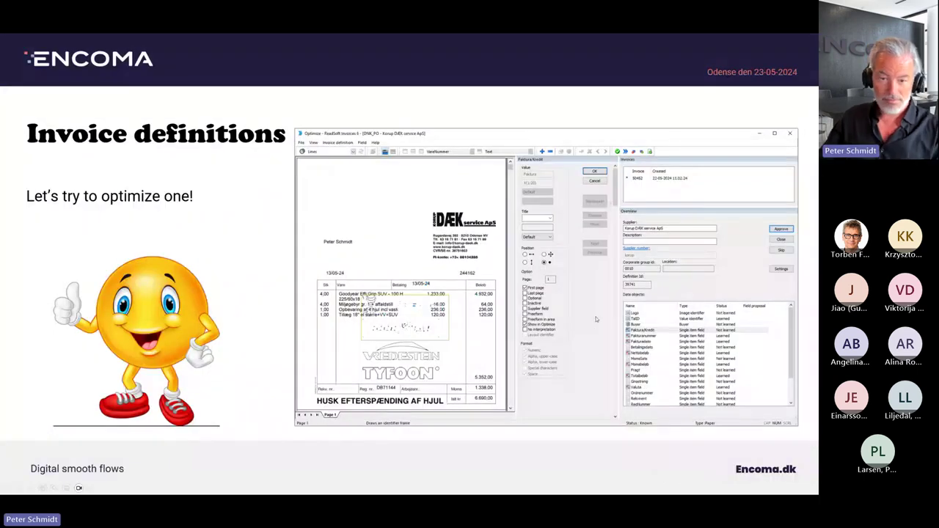
{"action": "key", "text": "Right"}
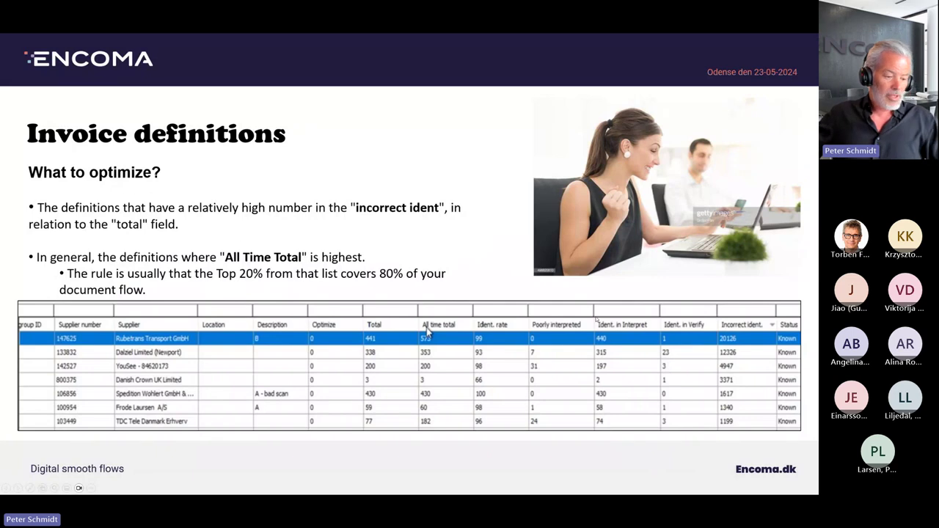